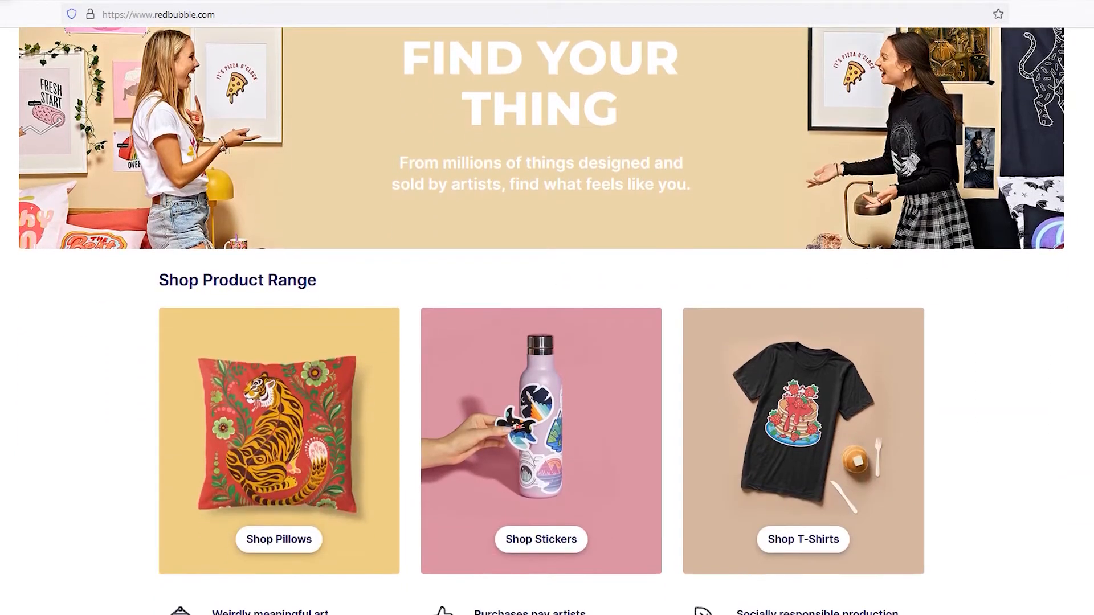
Browse the Redbubble homepage from the product range through featured products and artists to the explanation of how products are made.
{"action": "scroll", "coordinate": [547, 319], "scroll_direction": "down", "scroll_amount": 2}
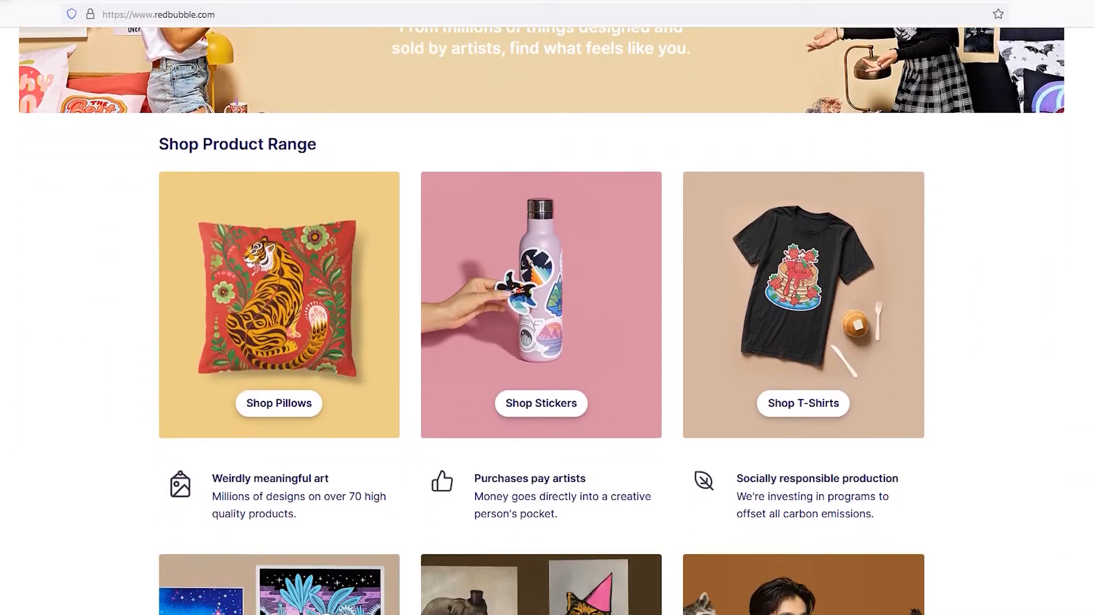
{"action": "scroll", "coordinate": [547, 319], "scroll_direction": "down", "scroll_amount": 1}
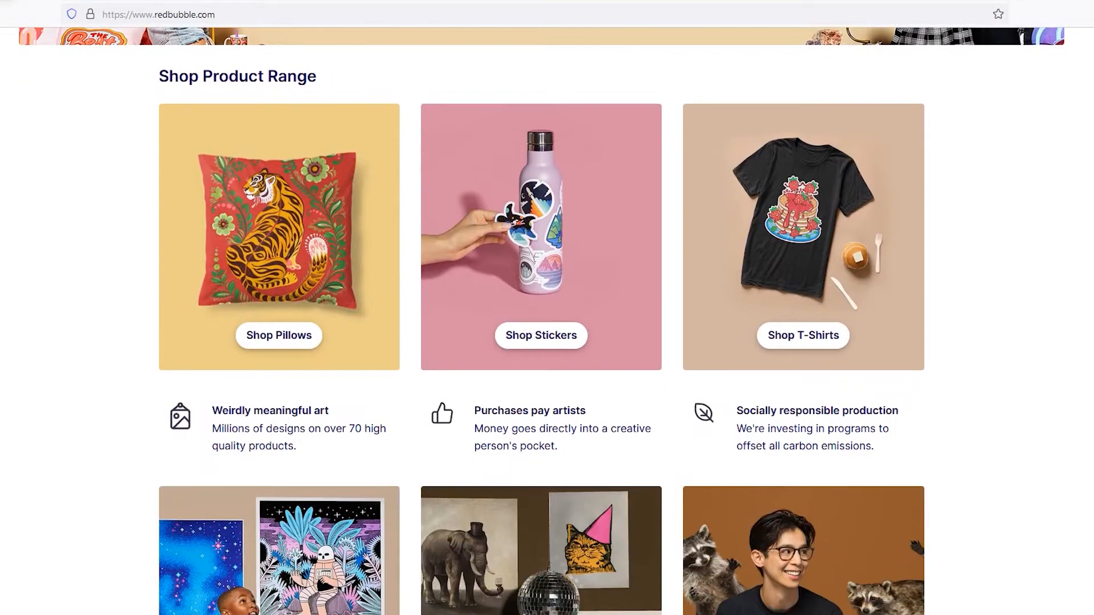
{"action": "scroll", "coordinate": [547, 319], "scroll_direction": "down", "scroll_amount": 3}
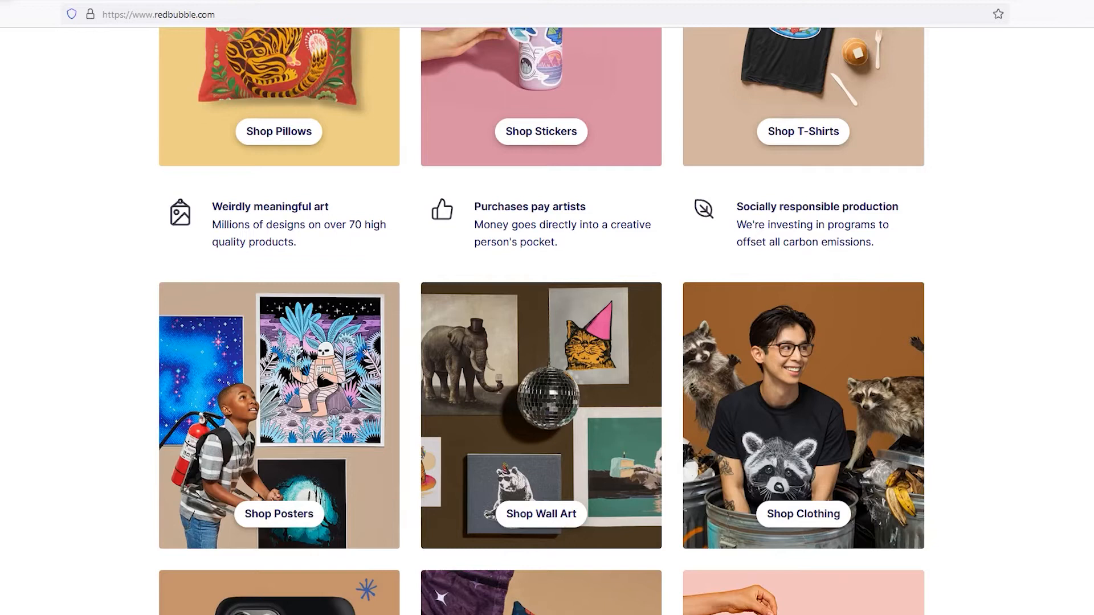
{"action": "scroll", "coordinate": [547, 319], "scroll_direction": "down", "scroll_amount": 2}
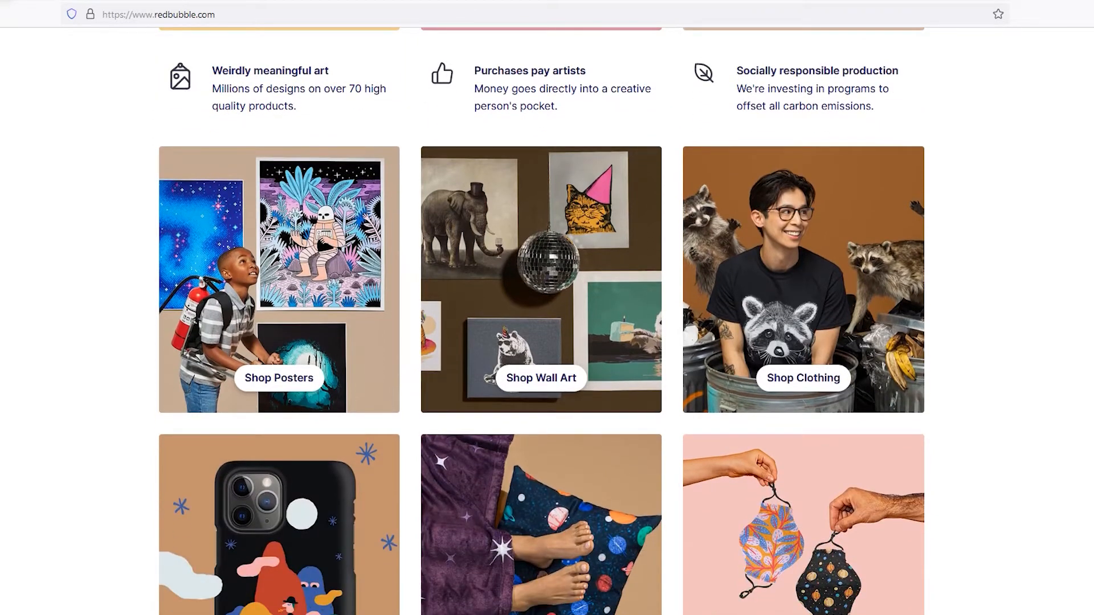
{"action": "scroll", "coordinate": [547, 319], "scroll_direction": "down", "scroll_amount": 2}
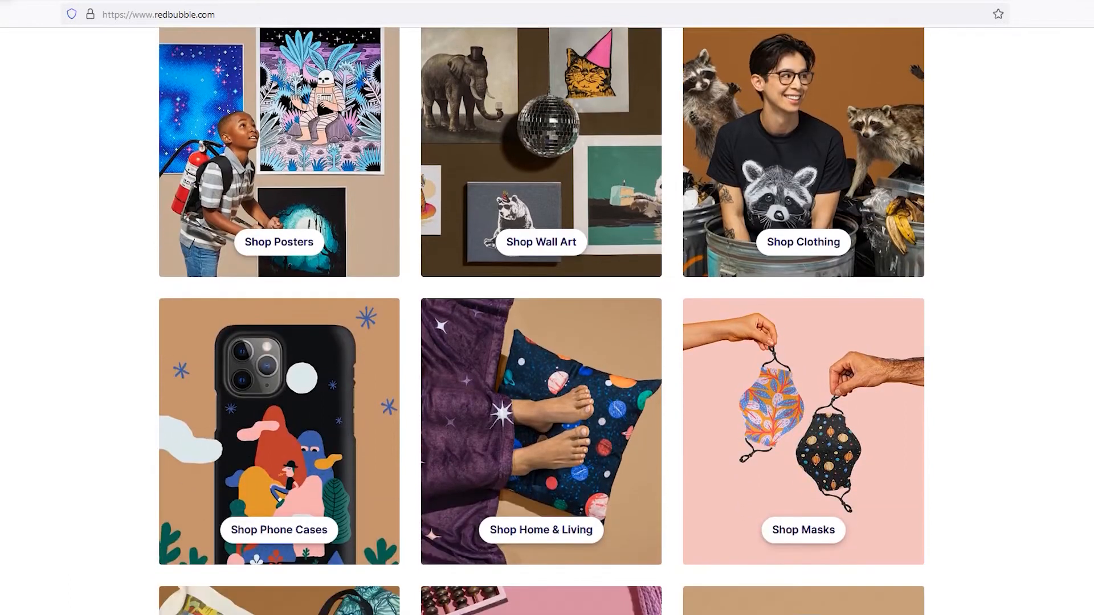
{"action": "scroll", "coordinate": [547, 319], "scroll_direction": "down", "scroll_amount": 3}
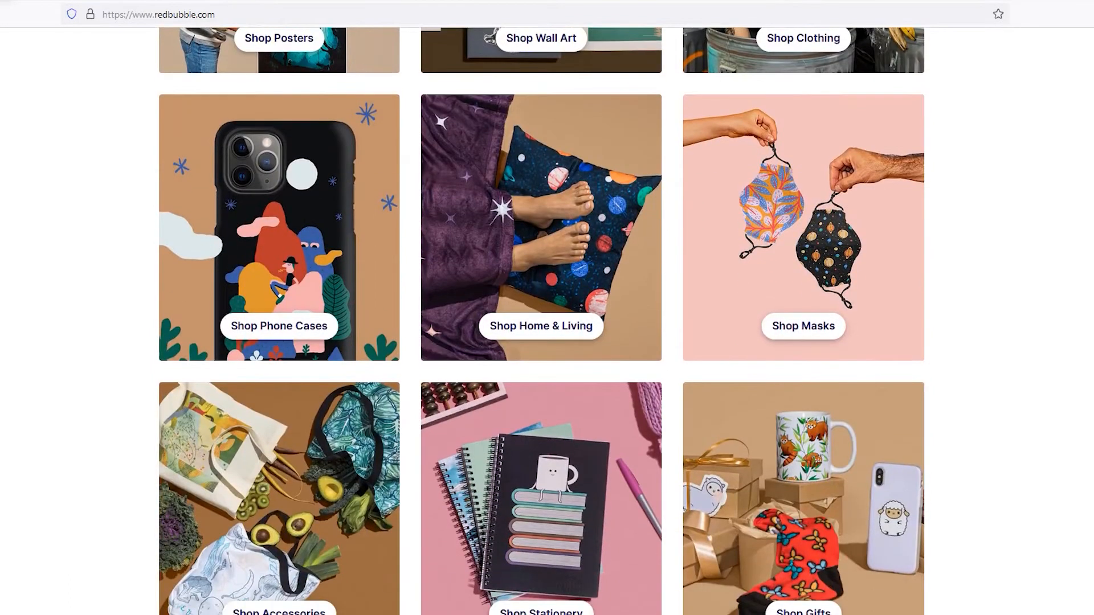
{"action": "scroll", "coordinate": [547, 319], "scroll_direction": "down", "scroll_amount": 3}
{"action": "scroll", "coordinate": [547, 319], "scroll_direction": "down", "scroll_amount": 4}
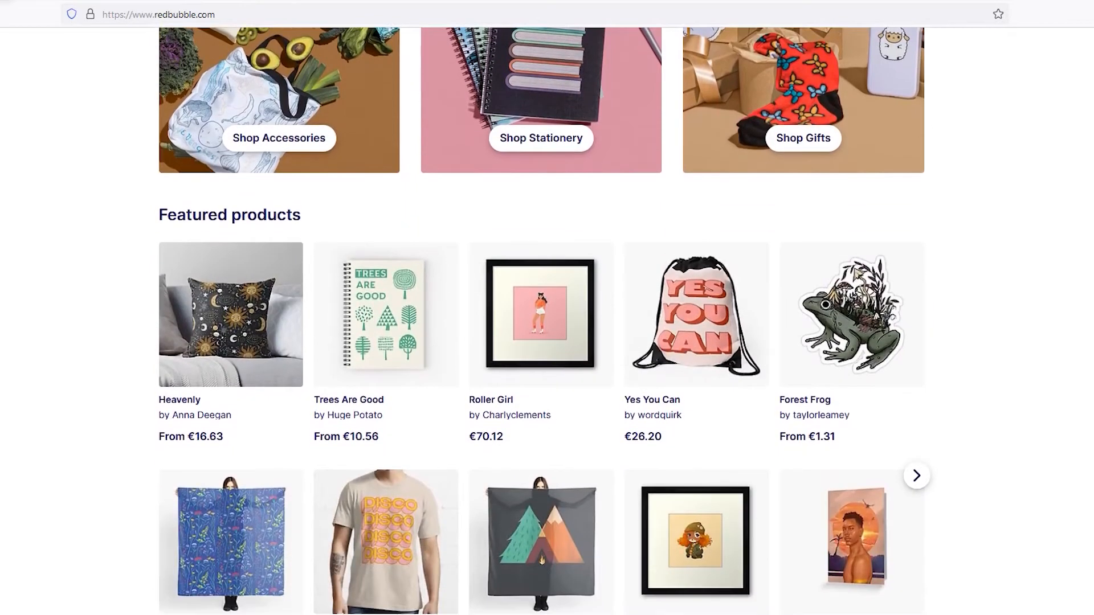
{"action": "scroll", "coordinate": [548, 319], "scroll_direction": "down", "scroll_amount": 3}
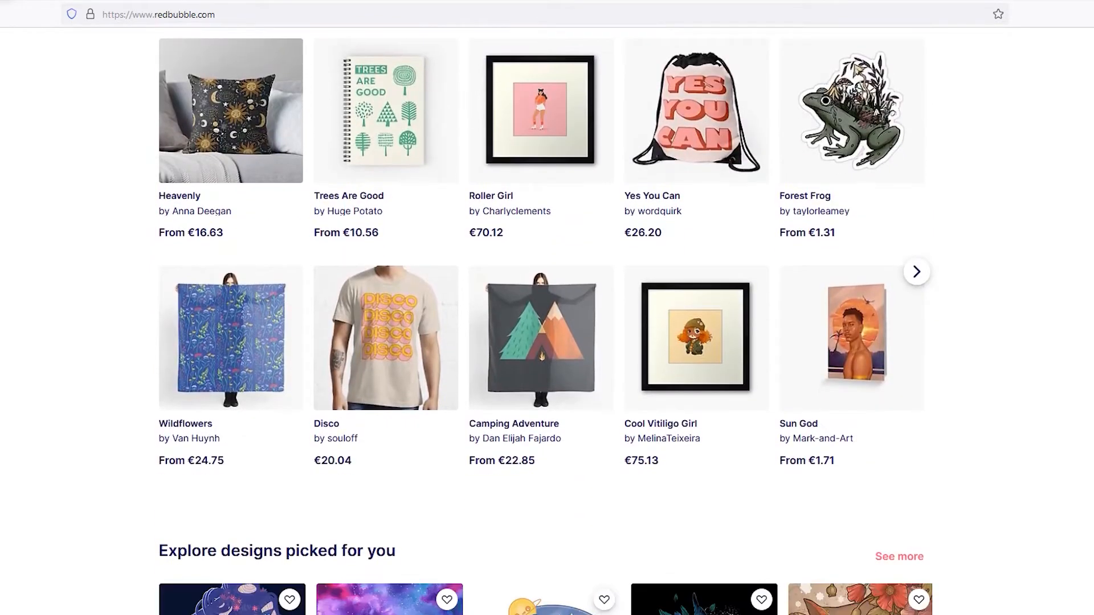
{"action": "scroll", "coordinate": [547, 319], "scroll_direction": "down", "scroll_amount": 1}
{"action": "scroll", "coordinate": [547, 319], "scroll_direction": "down", "scroll_amount": 2}
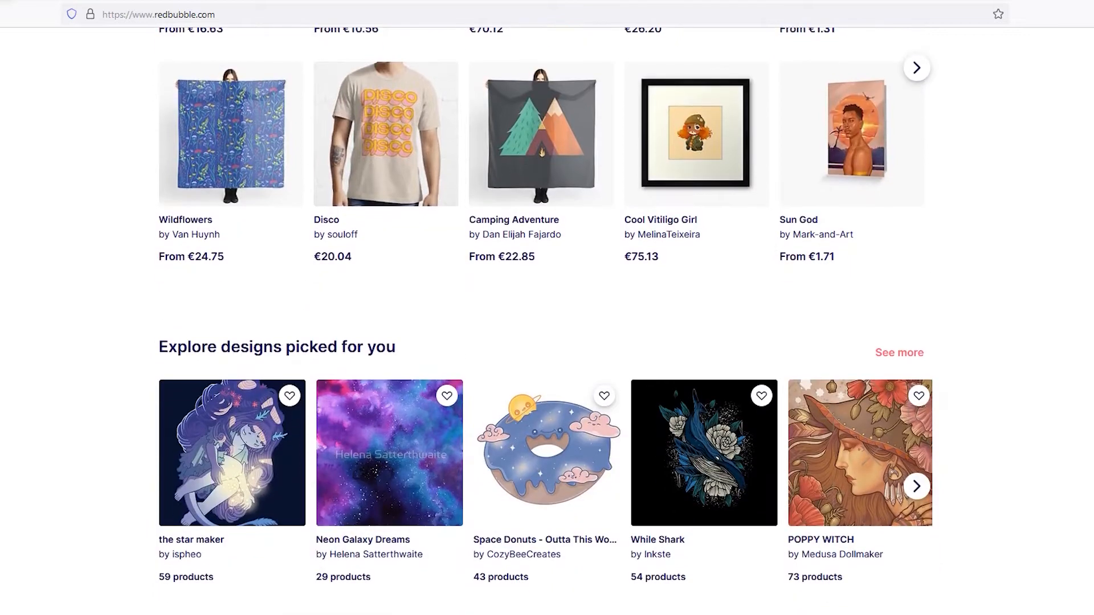
{"action": "scroll", "coordinate": [547, 319], "scroll_direction": "down", "scroll_amount": 4}
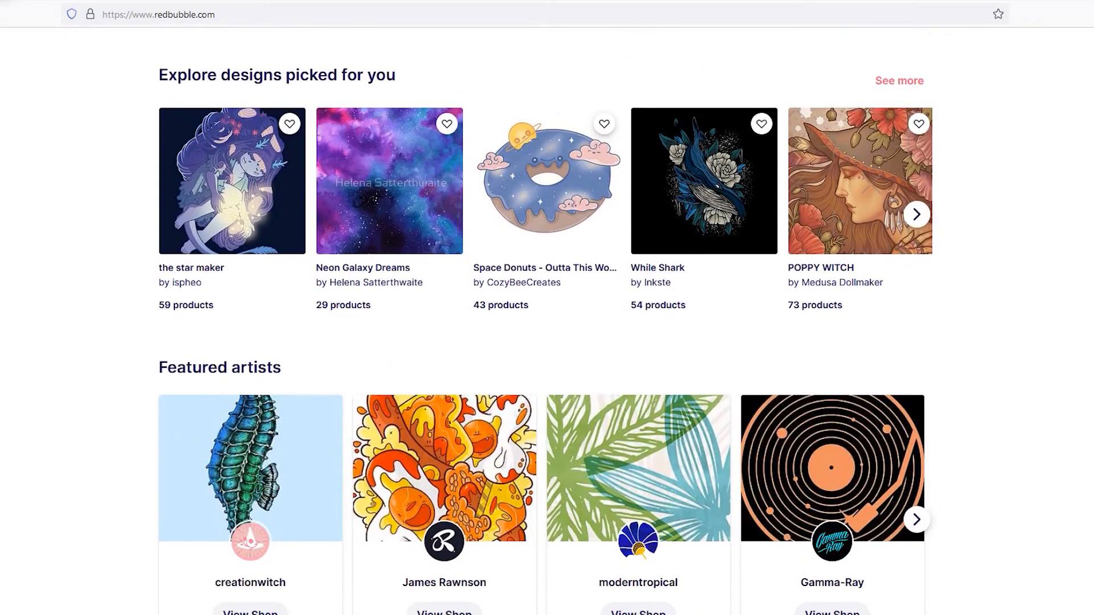
{"action": "scroll", "coordinate": [548, 320], "scroll_direction": "down", "scroll_amount": 4}
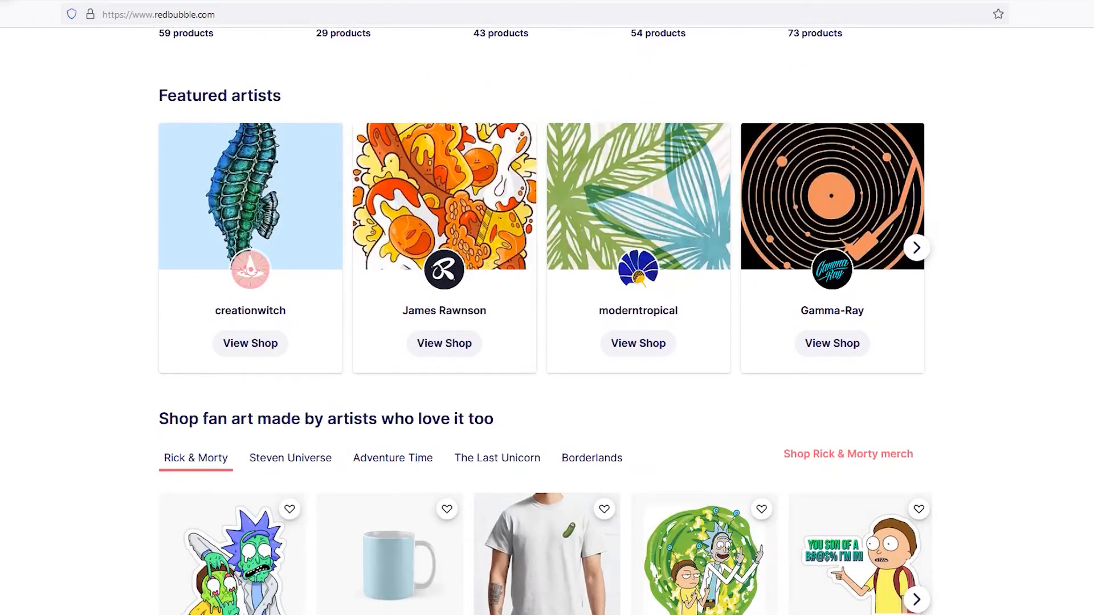
{"action": "scroll", "coordinate": [547, 319], "scroll_direction": "down", "scroll_amount": 3}
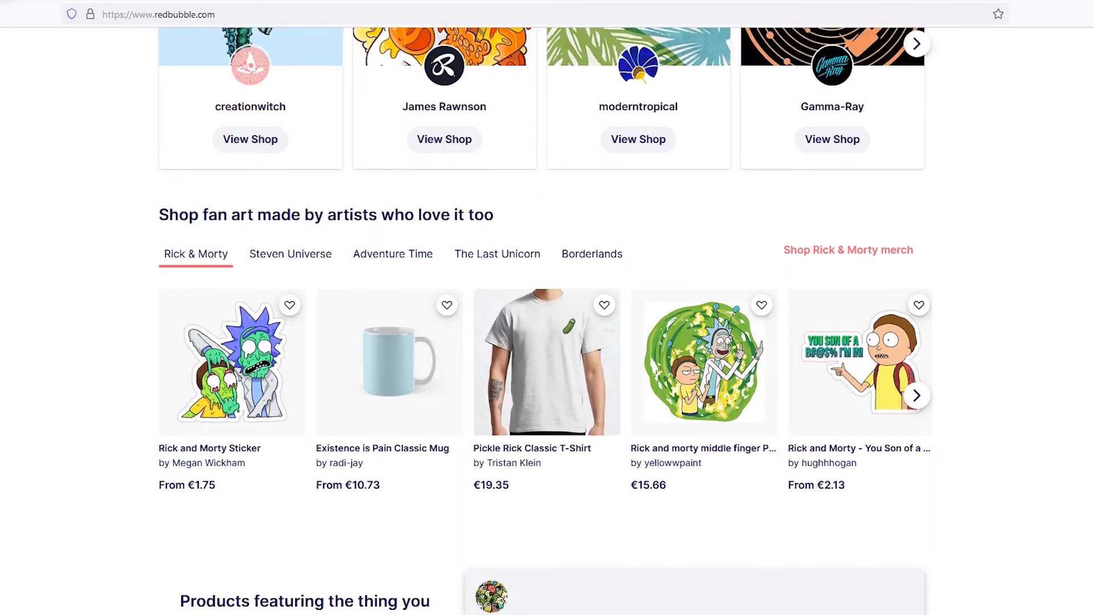
{"action": "scroll", "coordinate": [547, 319], "scroll_direction": "down", "scroll_amount": 5}
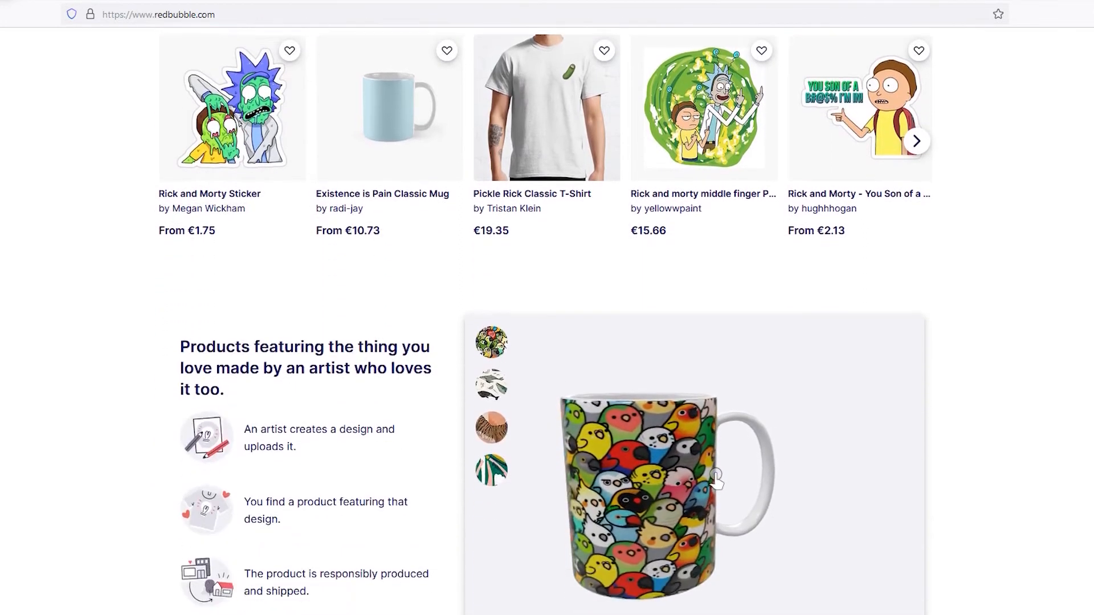
{"action": "scroll", "coordinate": [547, 319], "scroll_direction": "down", "scroll_amount": 1}
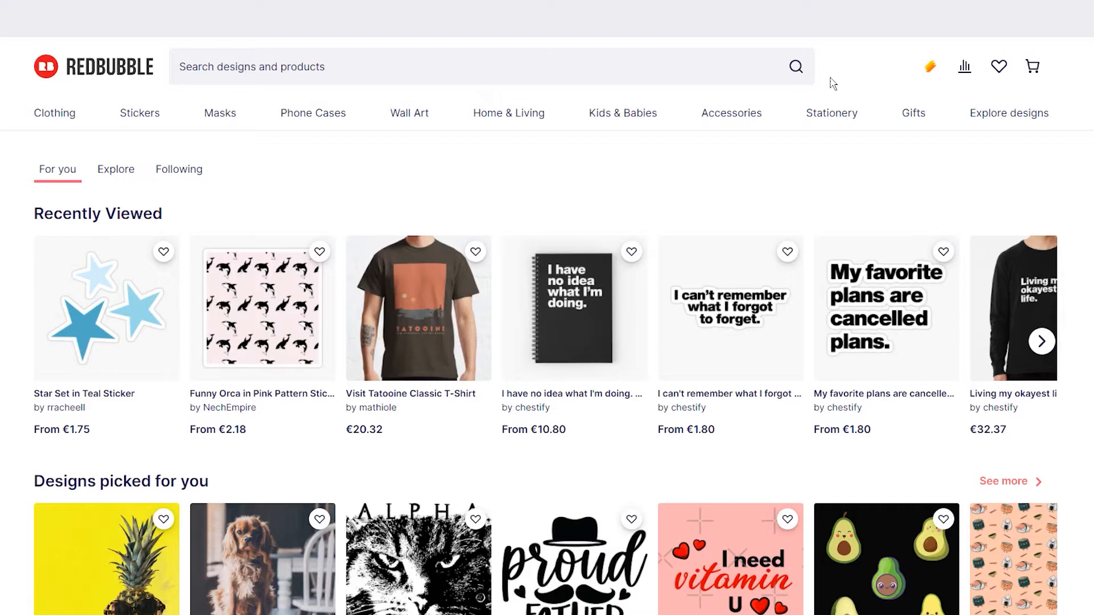
Start adding a new work and upload the white ONE lettering design as its image.
{"action": "left_click", "coordinate": [930, 66]}
{"action": "left_click", "coordinate": [911, 299]}
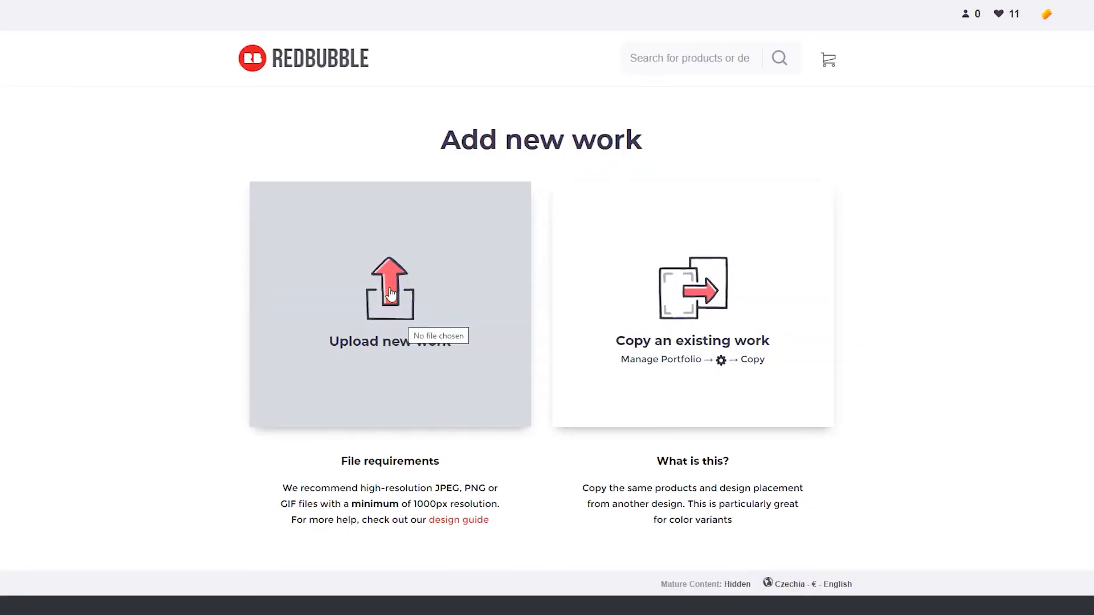
{"action": "left_click", "coordinate": [403, 317]}
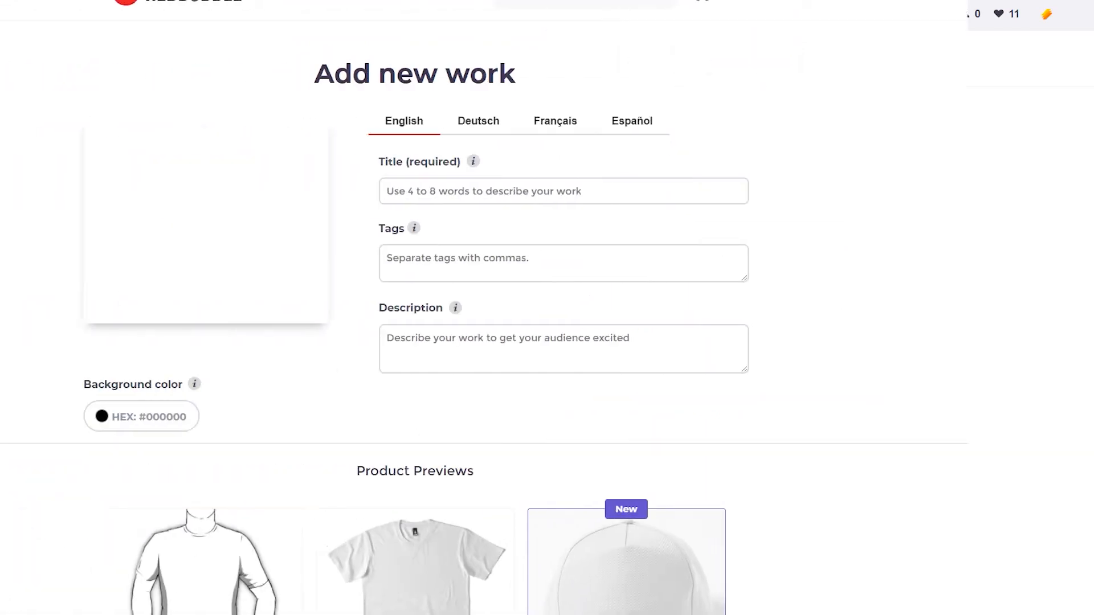
Edit Standard Print Clothing and set the Essential T-Shirt's colour to black.
{"action": "scroll", "coordinate": [98, 366], "scroll_direction": "down", "scroll_amount": 3}
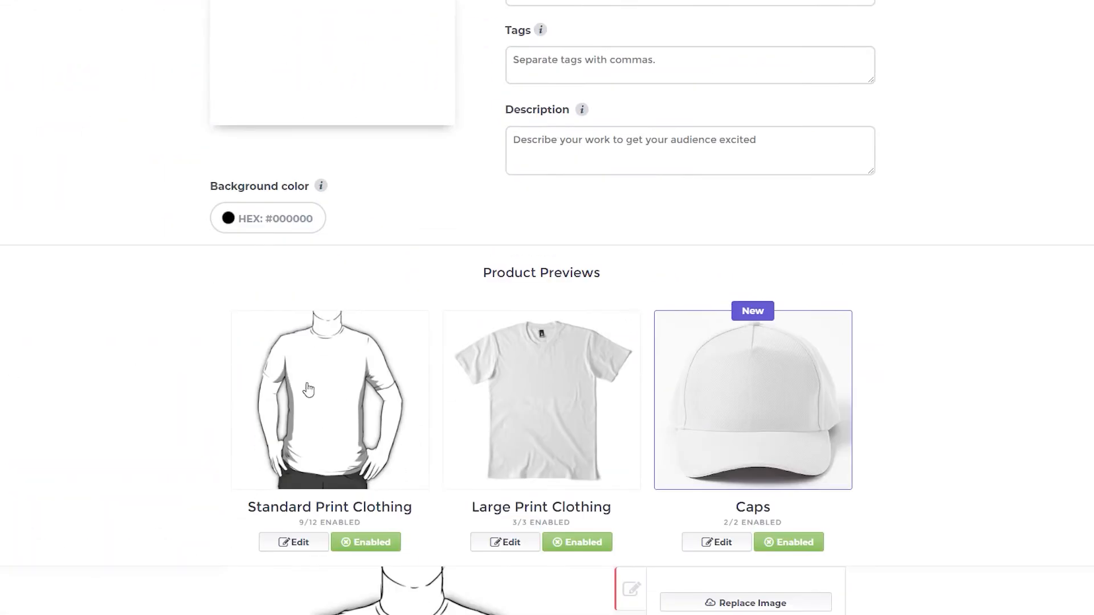
{"action": "scroll", "coordinate": [166, 380], "scroll_direction": "down", "scroll_amount": 3}
{"action": "left_click", "coordinate": [279, 409]}
{"action": "scroll", "coordinate": [192, 438], "scroll_direction": "down", "scroll_amount": 1}
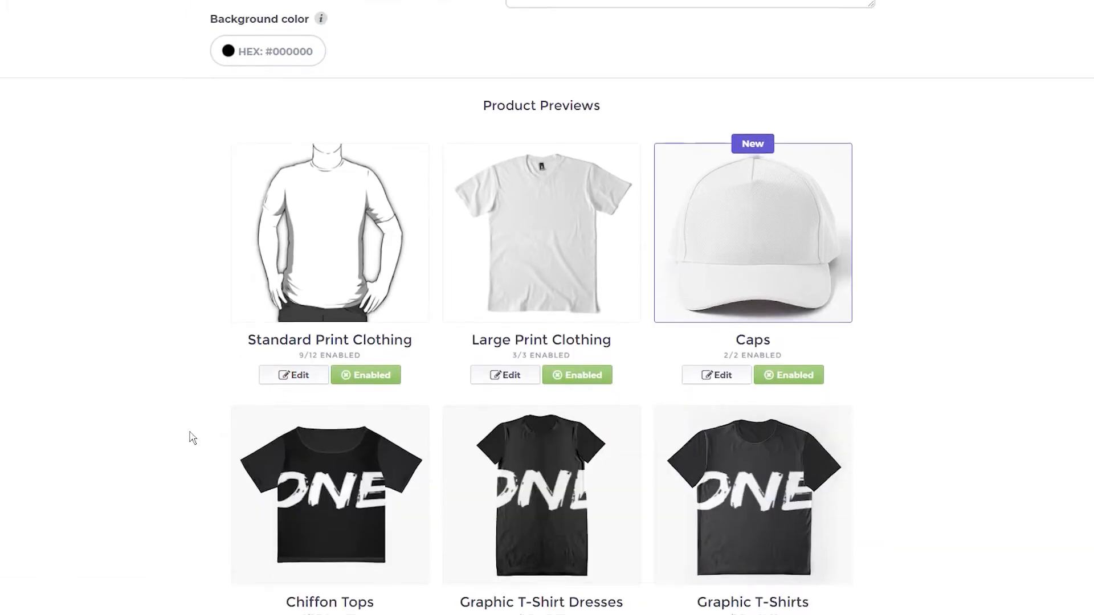
{"action": "scroll", "coordinate": [228, 439], "scroll_direction": "down", "scroll_amount": 3}
{"action": "scroll", "coordinate": [274, 399], "scroll_direction": "up", "scroll_amount": 2}
{"action": "left_click", "coordinate": [290, 280]}
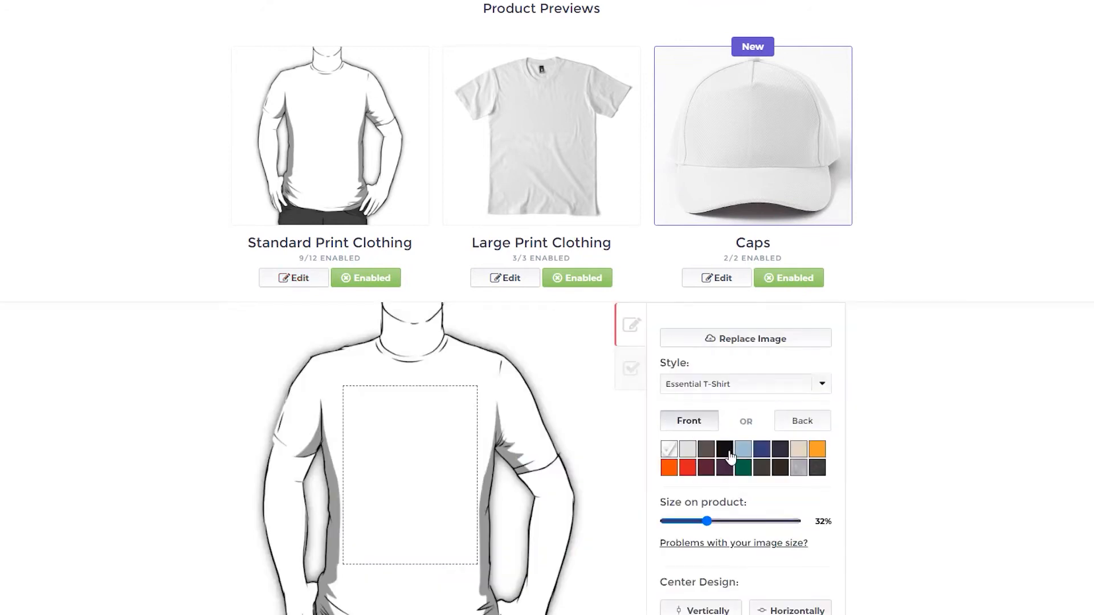
{"action": "left_click", "coordinate": [728, 453]}
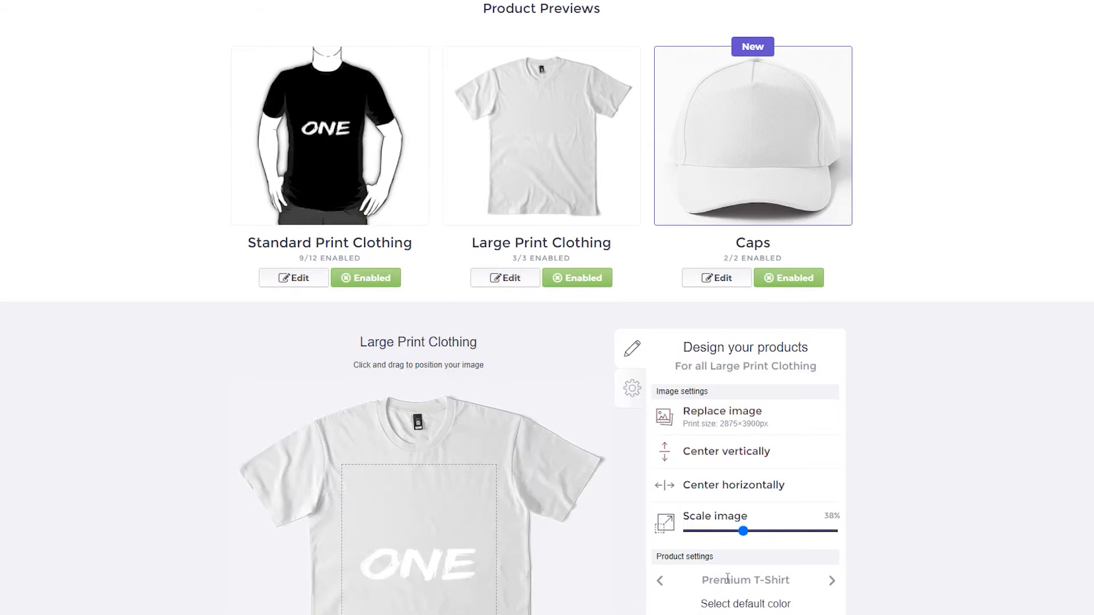
Set the Large Print Clothing Premium T-Shirt's default color to black and move the ONE design up to the chest.
{"action": "left_click", "coordinate": [716, 614]}
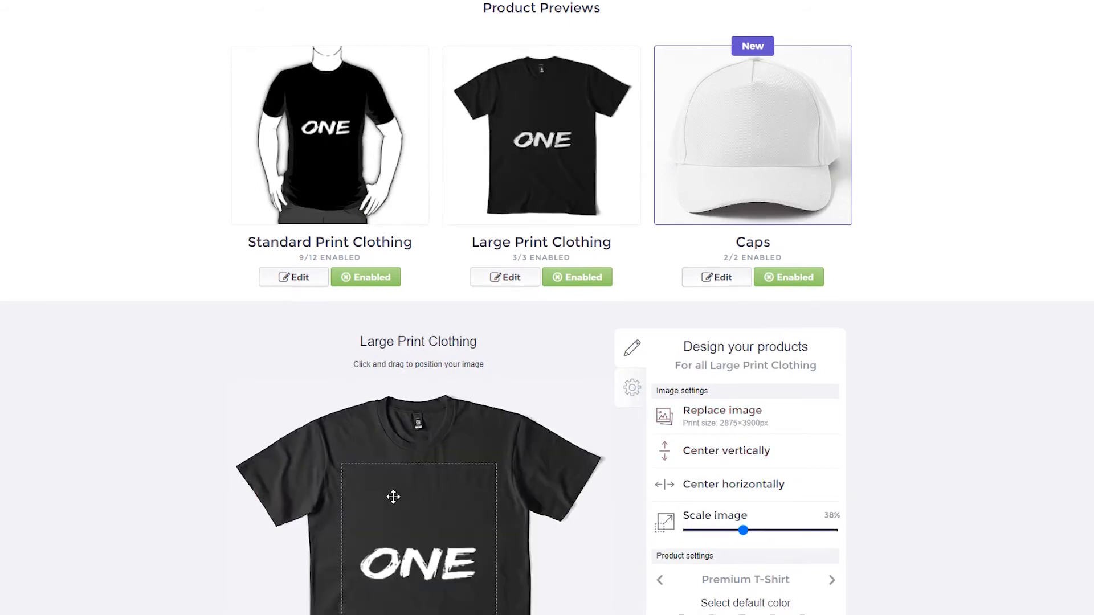
{"action": "scroll", "coordinate": [394, 495], "scroll_direction": "down", "scroll_amount": 2}
{"action": "left_click_drag", "start_coordinate": [422, 443], "coordinate": [418, 386]}
{"action": "scroll", "coordinate": [333, 360], "scroll_direction": "up", "scroll_amount": 3}
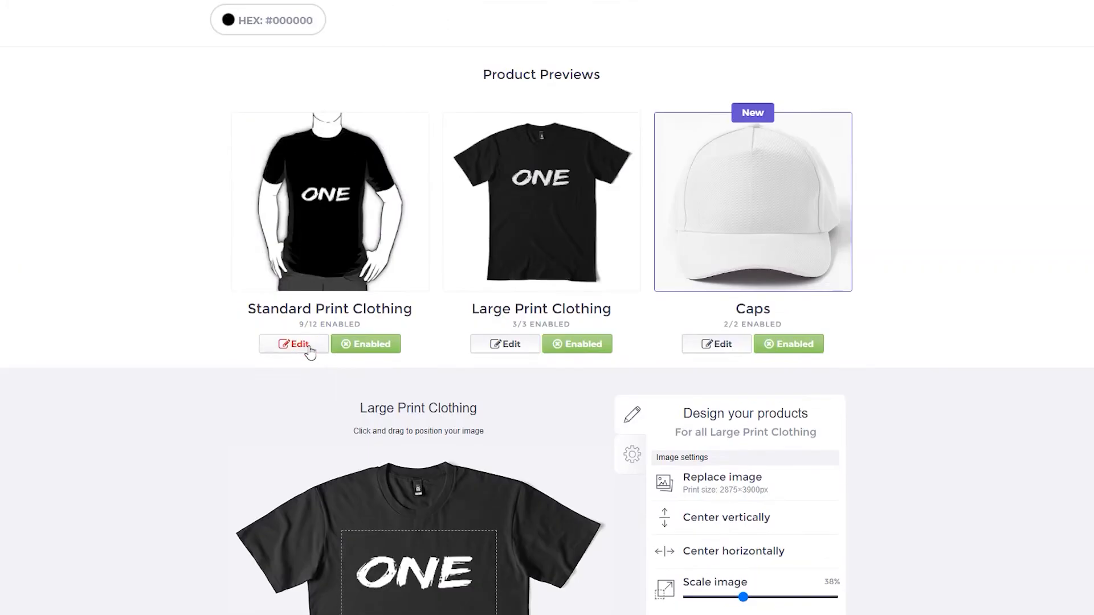
Reopen Standard Print Clothing for editing and move the ONE design higher on the T-shirt.
{"action": "left_click", "coordinate": [313, 349]}
{"action": "scroll", "coordinate": [354, 430], "scroll_direction": "down", "scroll_amount": 2}
{"action": "left_click_drag", "start_coordinate": [354, 430], "coordinate": [382, 379]}
Edit Chiffon Tops, scale the ONE design to 40% and move it up to just below the neckline.
{"action": "scroll", "coordinate": [150, 365], "scroll_direction": "down", "scroll_amount": 8}
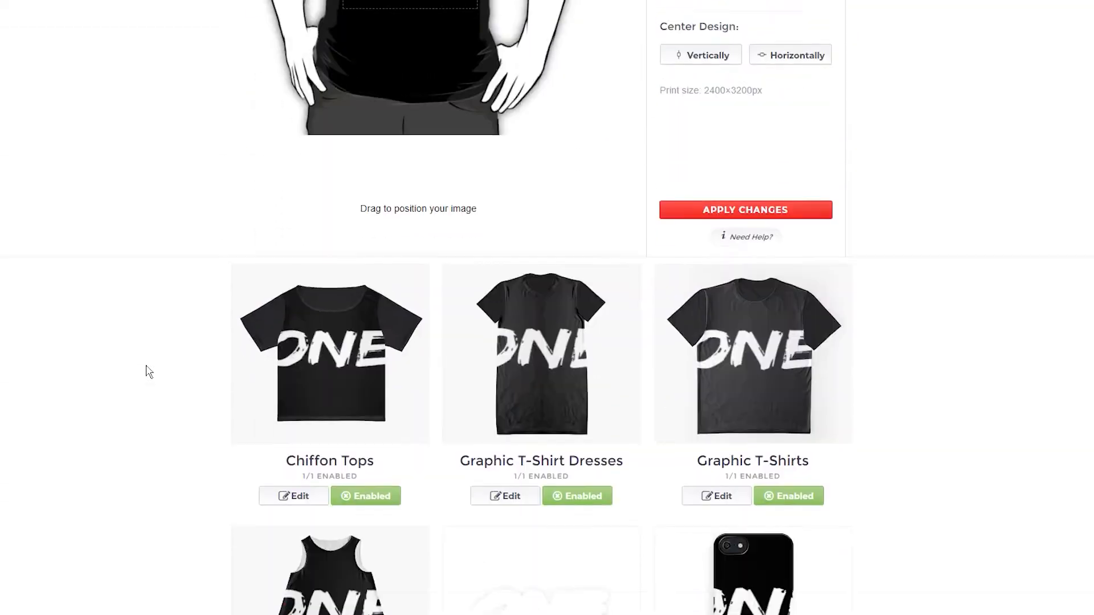
{"action": "left_click", "coordinate": [293, 458]}
{"action": "scroll", "coordinate": [470, 392], "scroll_direction": "down", "scroll_amount": 8}
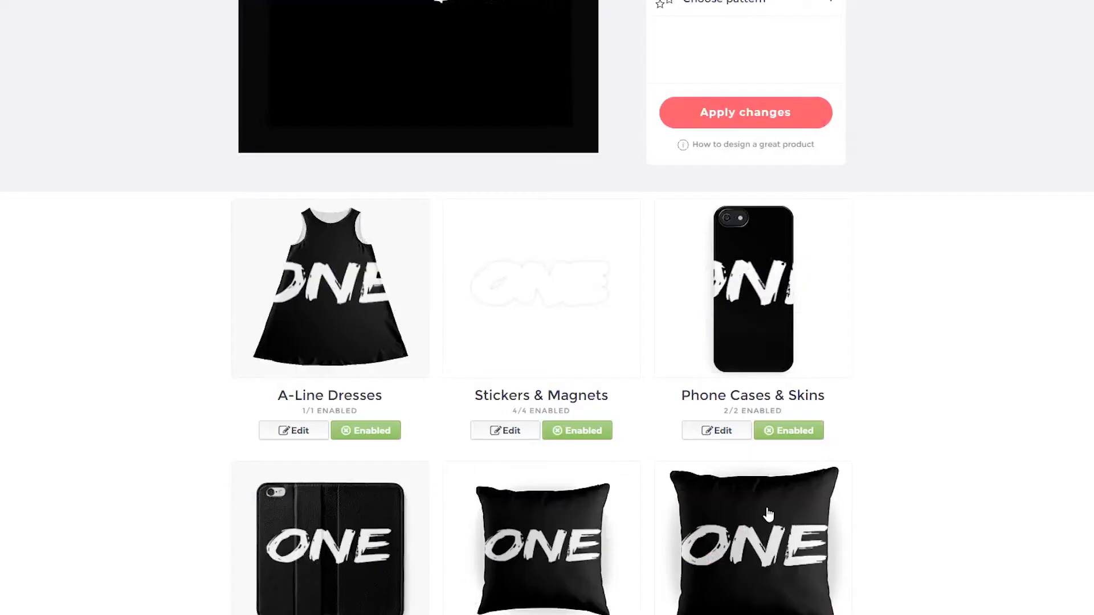
{"action": "scroll", "coordinate": [687, 264], "scroll_direction": "up", "scroll_amount": 4}
{"action": "left_click_drag", "start_coordinate": [773, 233], "coordinate": [746, 233]}
{"action": "left_click_drag", "start_coordinate": [444, 192], "coordinate": [436, 147]}
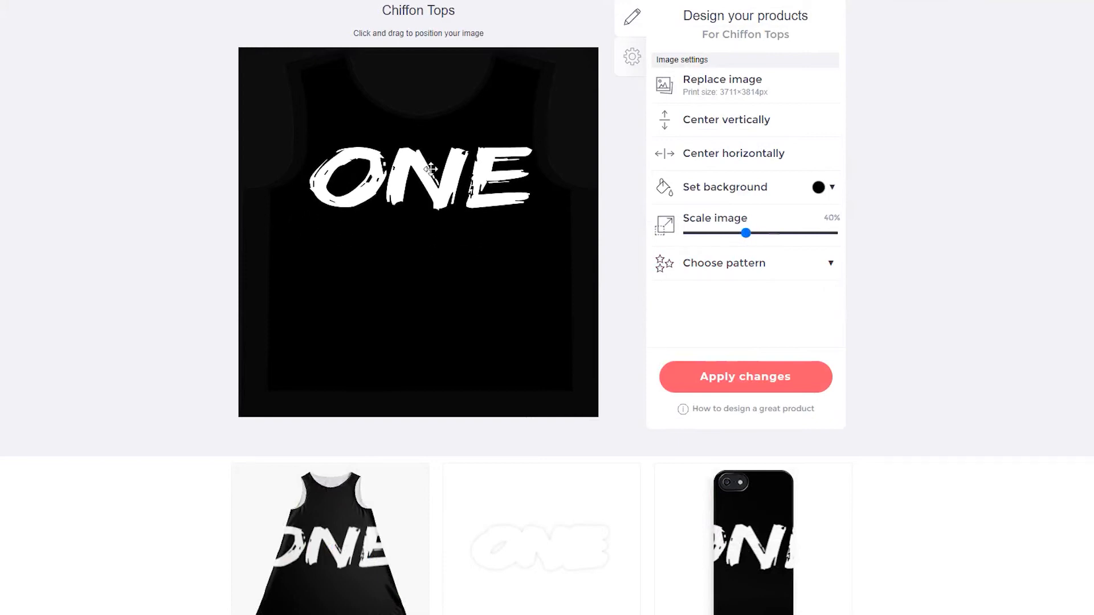
Edit Phone Cases & Skins and scale the ONE design down to 13% so it fits within the case.
{"action": "scroll", "coordinate": [59, 200], "scroll_direction": "down", "scroll_amount": 5}
{"action": "left_click", "coordinate": [703, 425]}
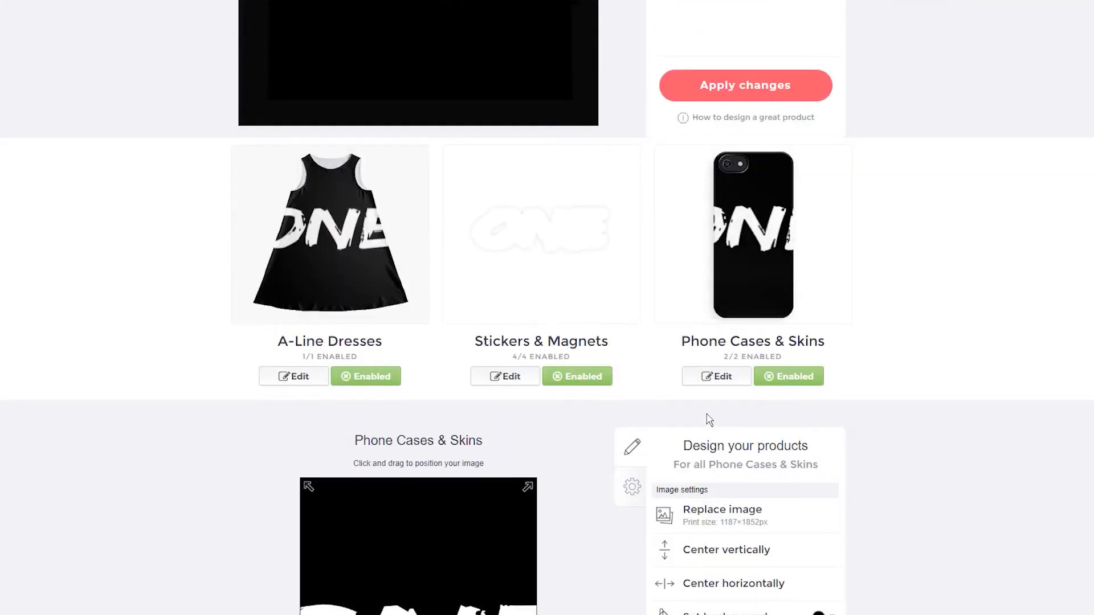
{"action": "scroll", "coordinate": [704, 438], "scroll_direction": "down", "scroll_amount": 10}
{"action": "scroll", "coordinate": [705, 438], "scroll_direction": "up", "scroll_amount": 4}
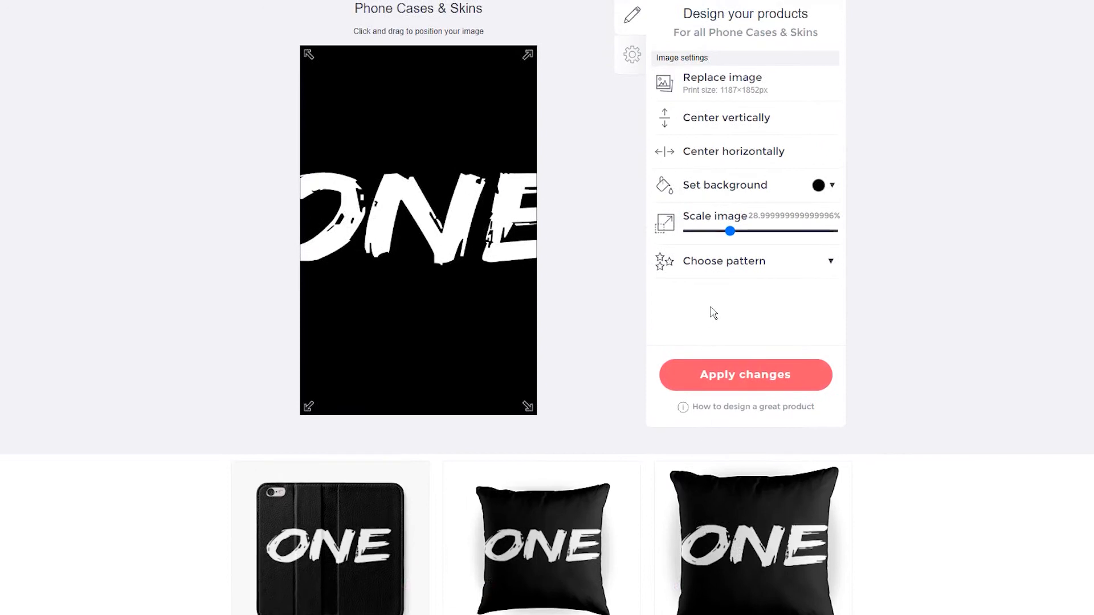
{"action": "left_click_drag", "start_coordinate": [730, 231], "coordinate": [727, 231]}
{"action": "left_click", "coordinate": [712, 232]}
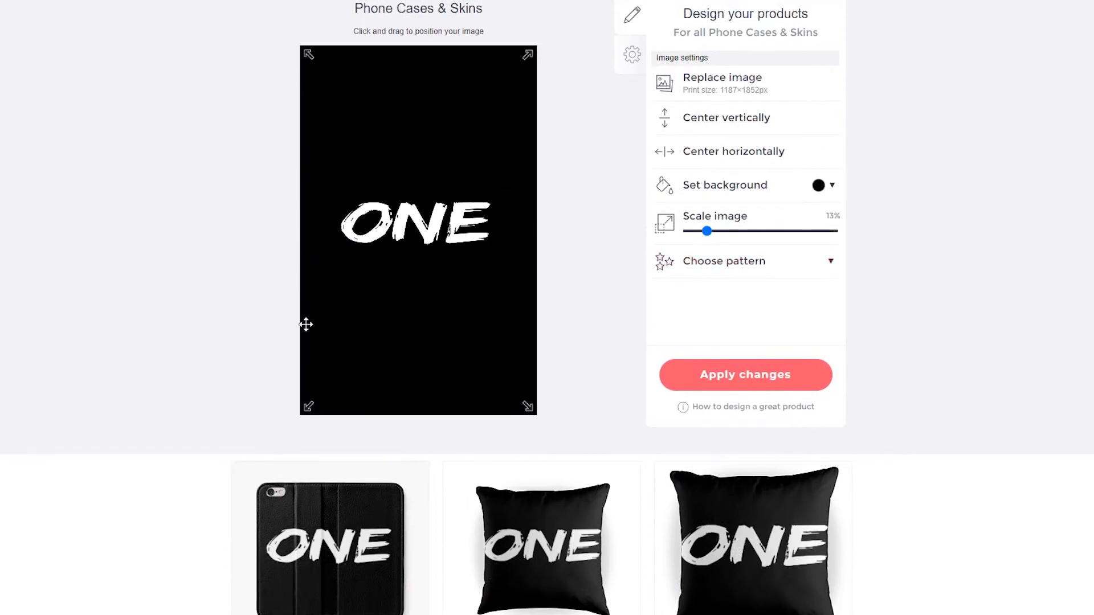
Edit Pillows & Totes and scale the ONE design down to 25%.
{"action": "scroll", "coordinate": [251, 411], "scroll_direction": "down", "scroll_amount": 5}
{"action": "scroll", "coordinate": [206, 390], "scroll_direction": "down", "scroll_amount": 3}
{"action": "left_click", "coordinate": [489, 231]}
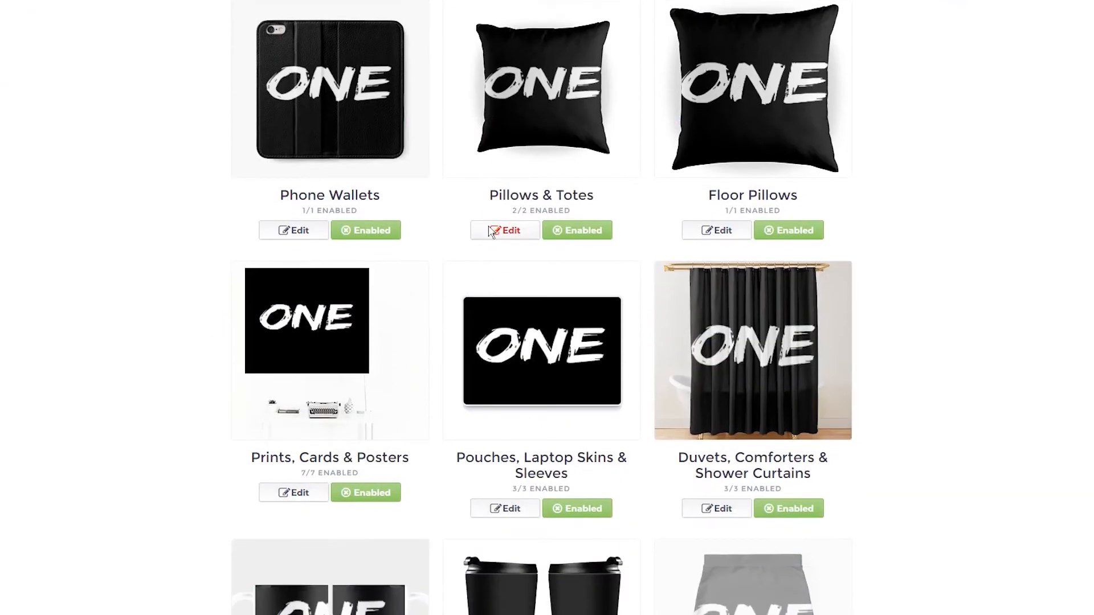
{"action": "left_click_drag", "start_coordinate": [737, 517], "coordinate": [724, 517]}
Edit Floor Pillows and scale the ONE design down to 46%.
{"action": "left_click", "coordinate": [718, 231]}
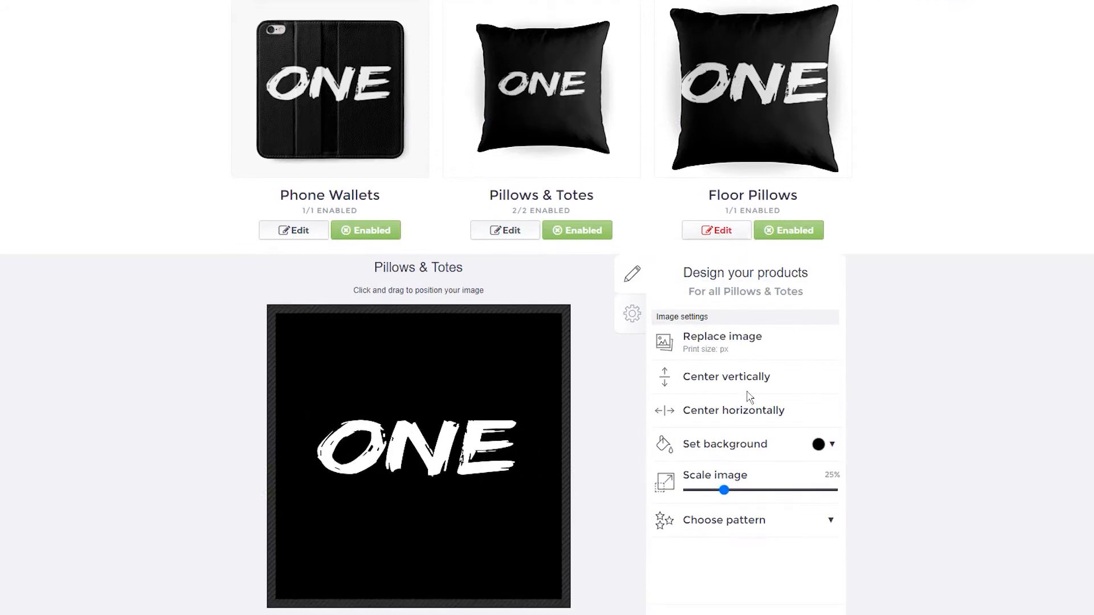
{"action": "left_click_drag", "start_coordinate": [791, 519], "coordinate": [754, 519]}
{"action": "scroll", "coordinate": [1054, 448], "scroll_direction": "down", "scroll_amount": 10}
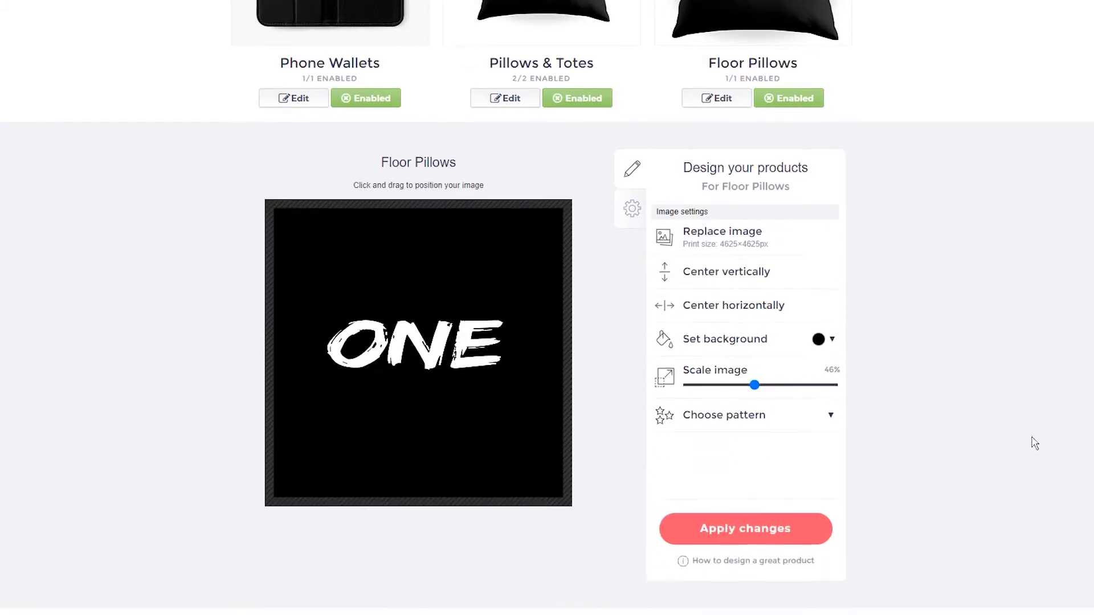
Apply the Regular grid pattern to the ONE design on Floor Pillows.
{"action": "scroll", "coordinate": [1027, 440], "scroll_direction": "up", "scroll_amount": 11}
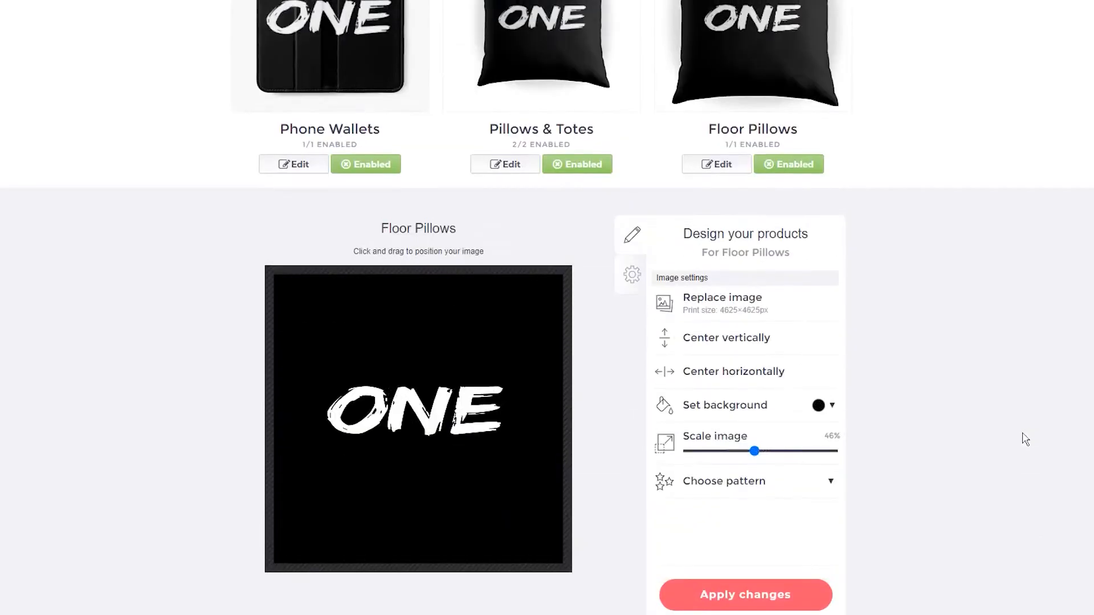
{"action": "scroll", "coordinate": [894, 442], "scroll_direction": "down", "scroll_amount": 2}
{"action": "scroll", "coordinate": [953, 400], "scroll_direction": "up", "scroll_amount": 2}
{"action": "scroll", "coordinate": [953, 401], "scroll_direction": "down", "scroll_amount": 2}
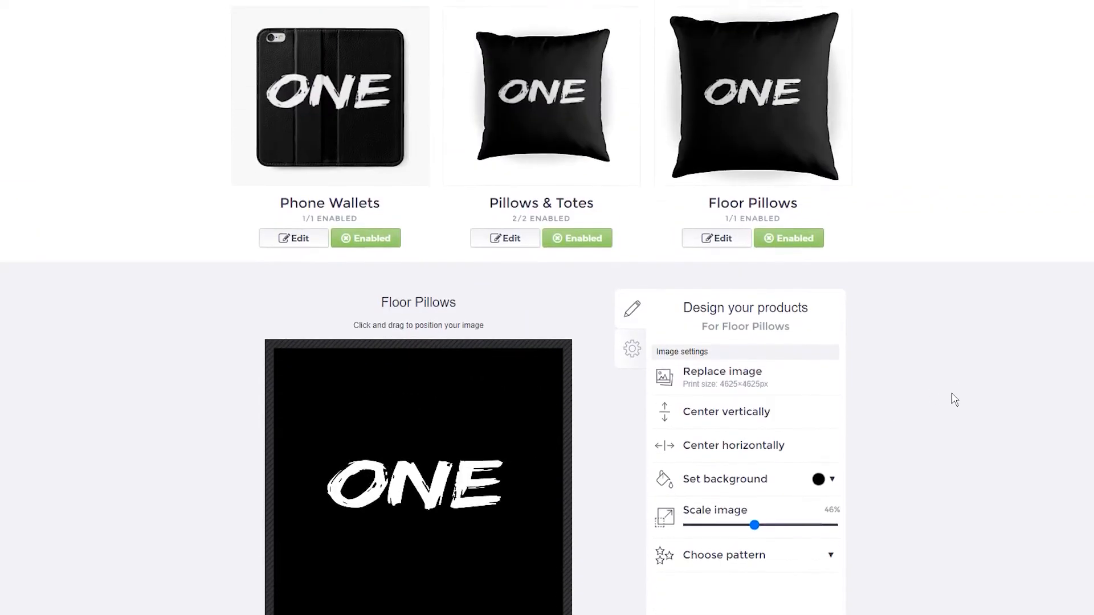
{"action": "left_click", "coordinate": [800, 483]}
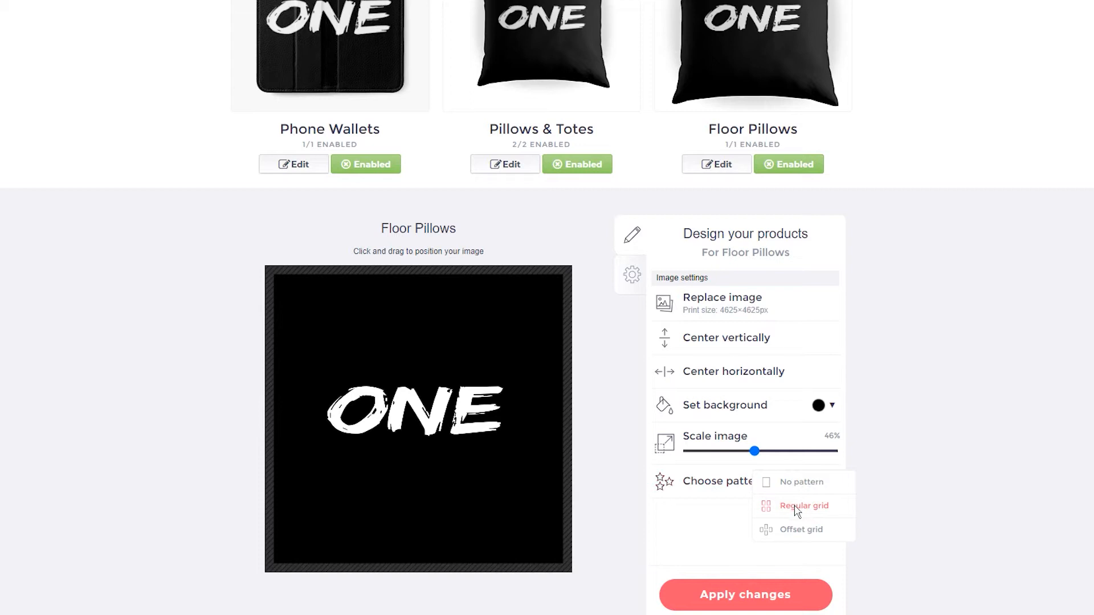
{"action": "left_click", "coordinate": [796, 509]}
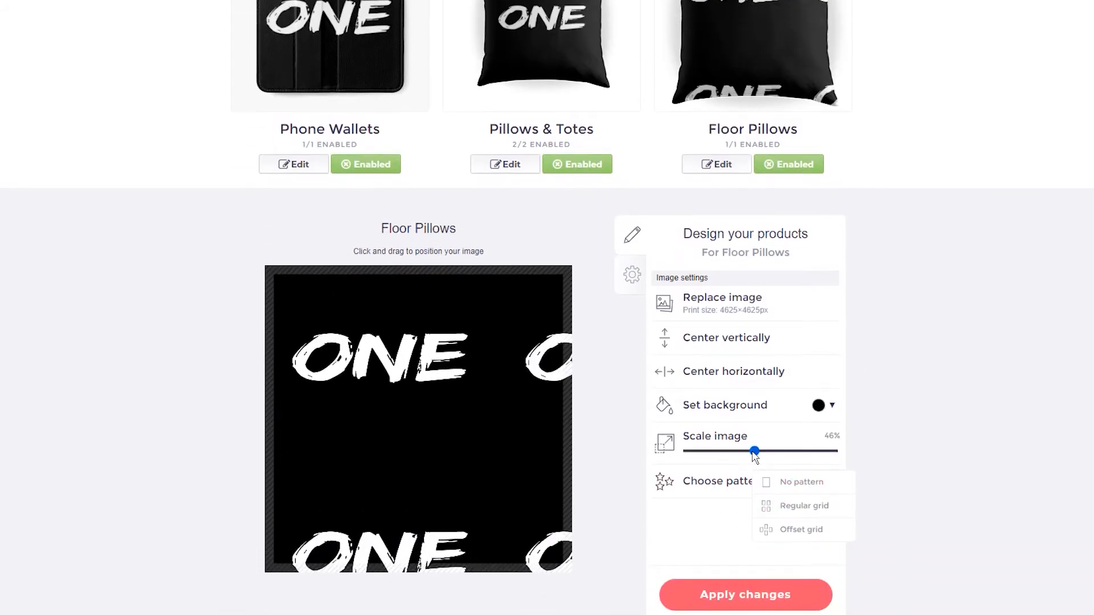
Scale the ONE grid pattern on Floor Pillows down to 11%.
{"action": "left_click_drag", "start_coordinate": [754, 453], "coordinate": [704, 452]}
{"action": "scroll", "coordinate": [814, 403], "scroll_direction": "up", "scroll_amount": 2}
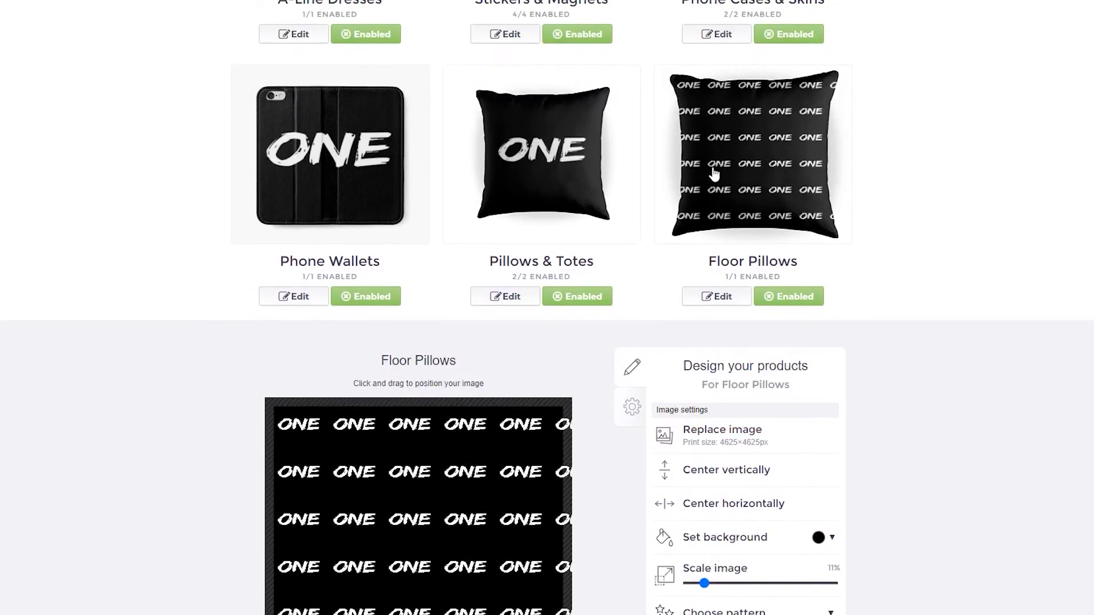
Set Sticker as the default product in the shop for this work.
{"action": "scroll", "coordinate": [929, 289], "scroll_direction": "down", "scroll_amount": 4}
{"action": "scroll", "coordinate": [926, 287], "scroll_direction": "down", "scroll_amount": 20}
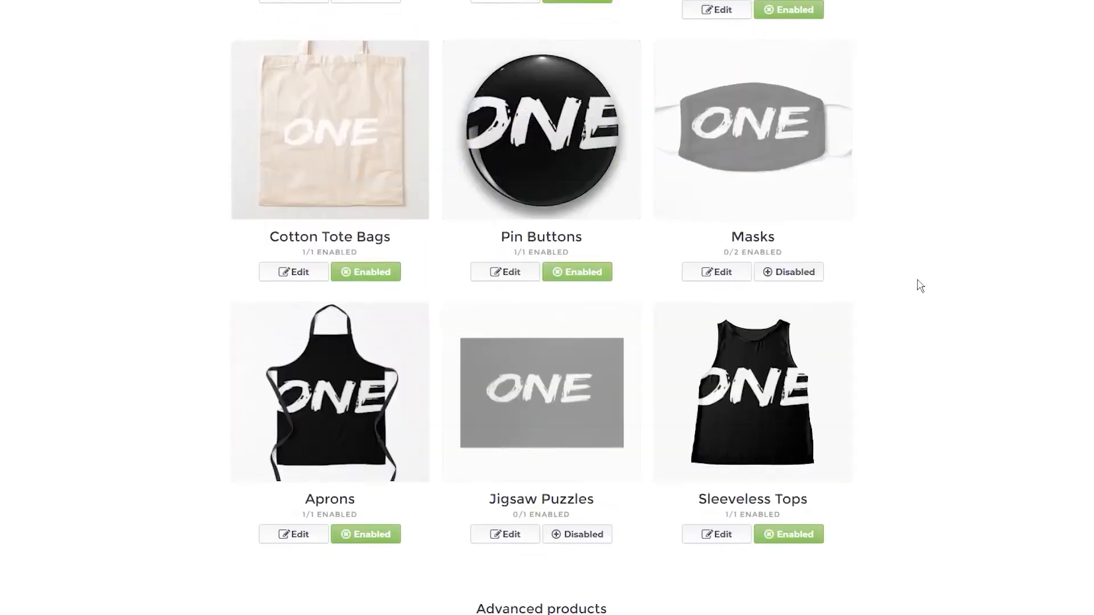
{"action": "scroll", "coordinate": [918, 285], "scroll_direction": "down", "scroll_amount": 15}
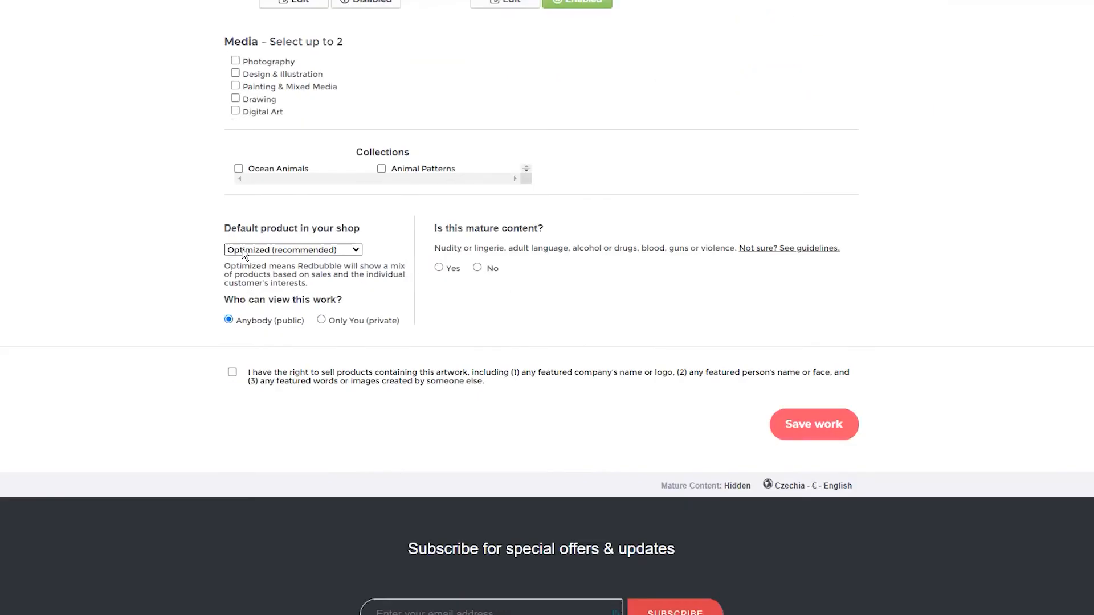
{"action": "left_click", "coordinate": [243, 250]}
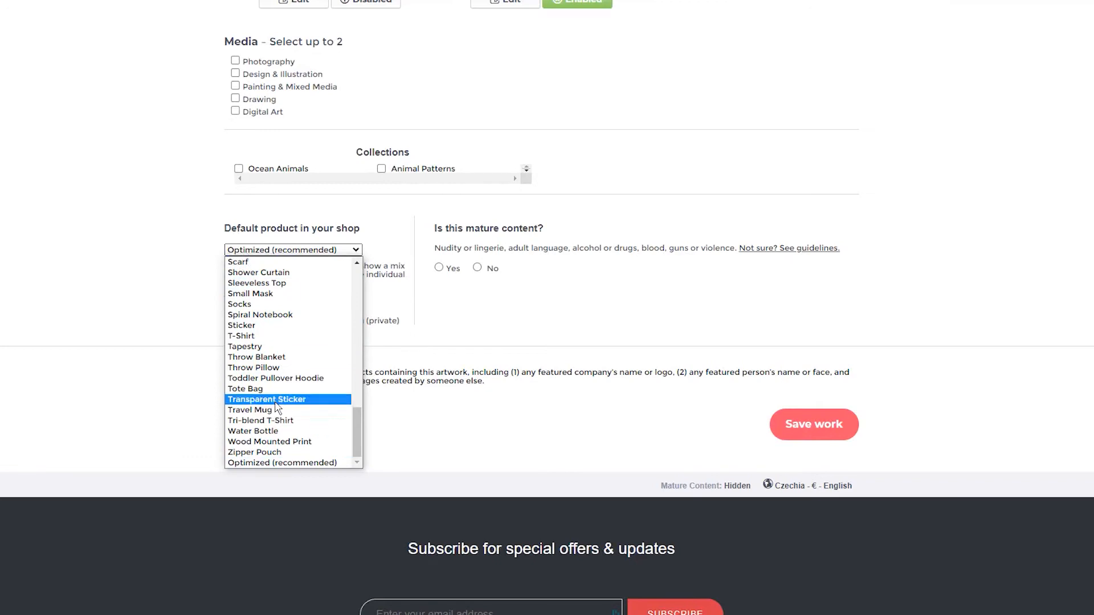
{"action": "left_click", "coordinate": [254, 328]}
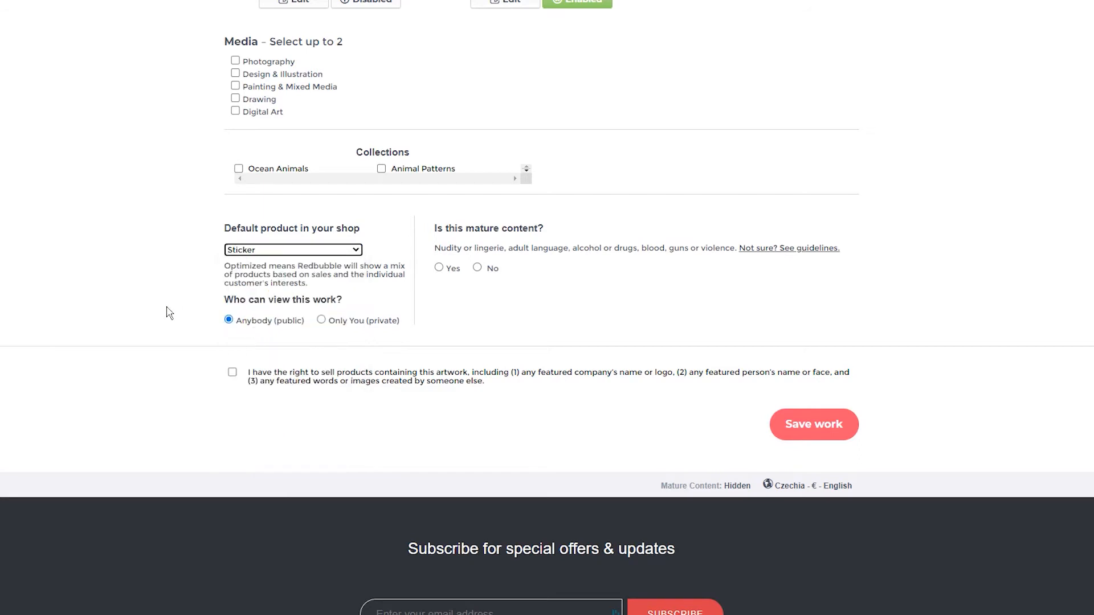
Mark the work as not mature and save it with the right-to-sell declaration accepted.
{"action": "left_click", "coordinate": [478, 269]}
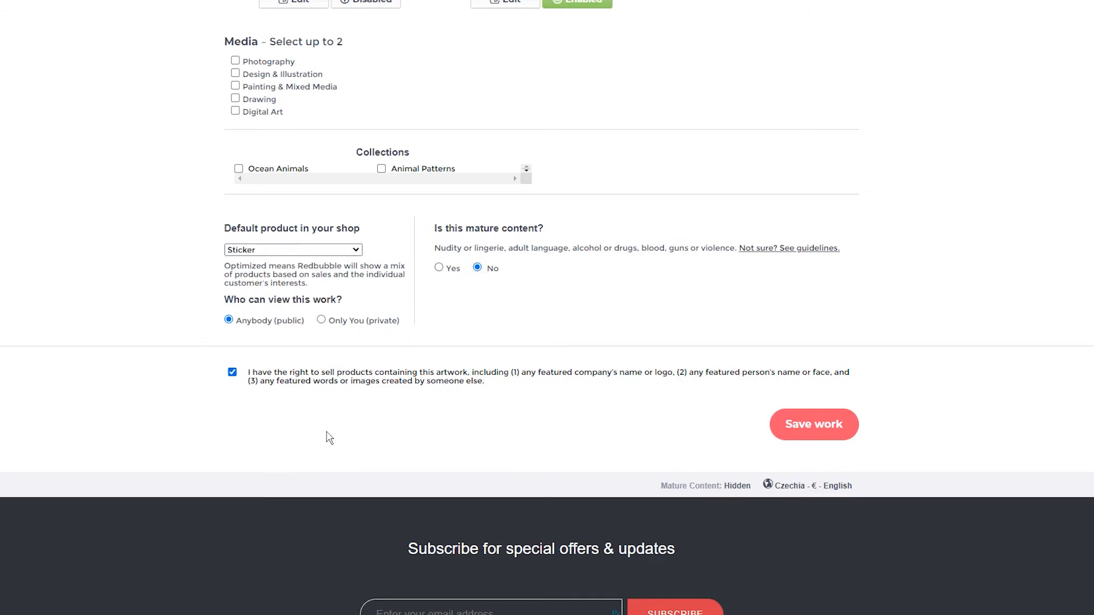
{"action": "left_click", "coordinate": [806, 439]}
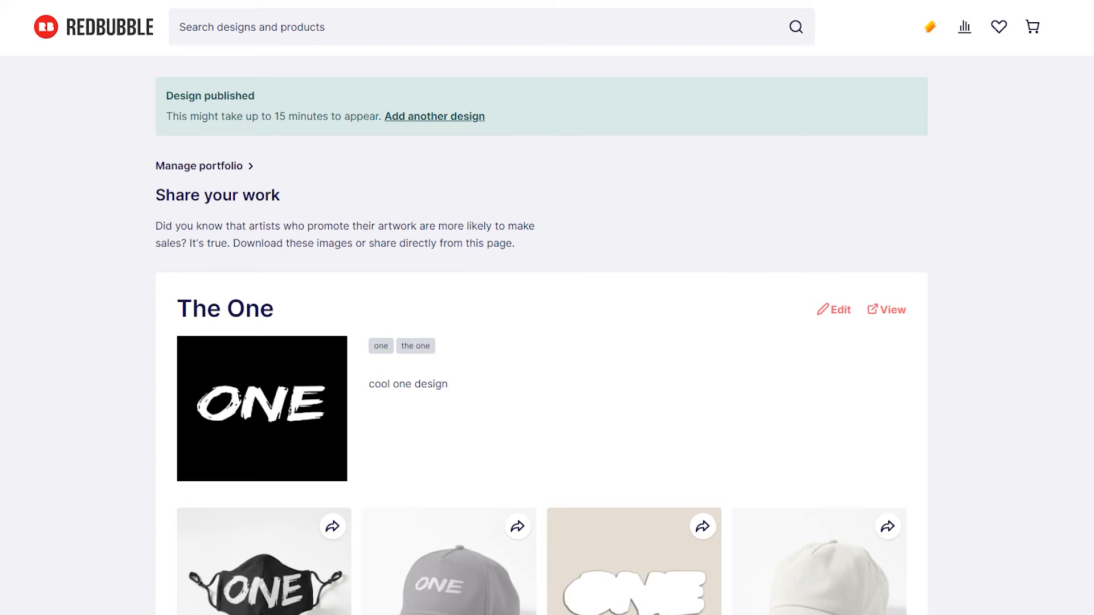
Start adding a new work by copying the settings of the existing work The One from the portfolio.
{"action": "left_click", "coordinate": [929, 43]}
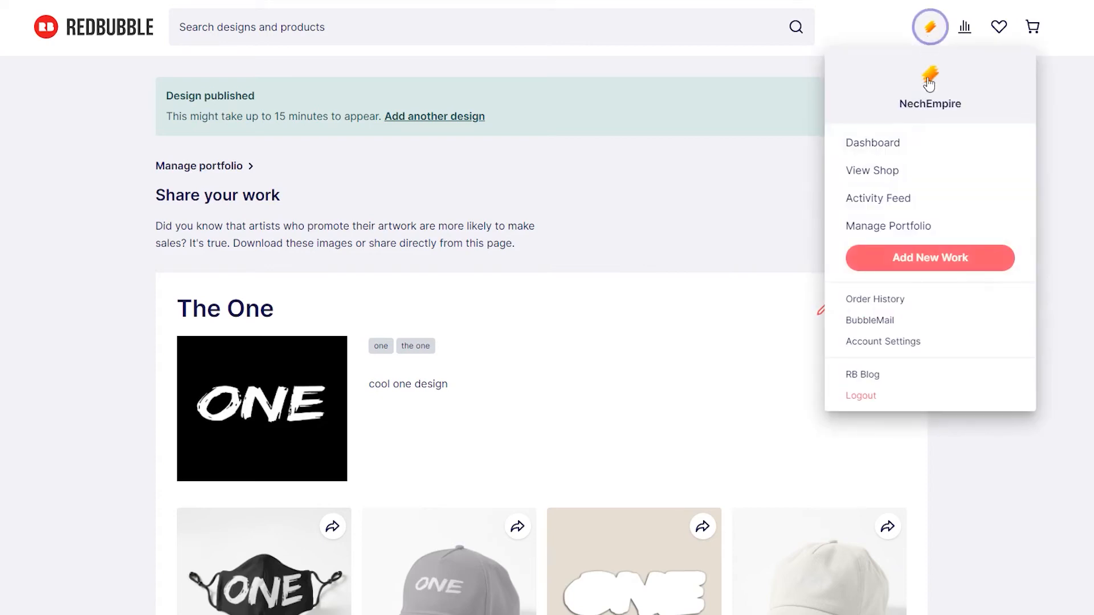
{"action": "left_click", "coordinate": [913, 260]}
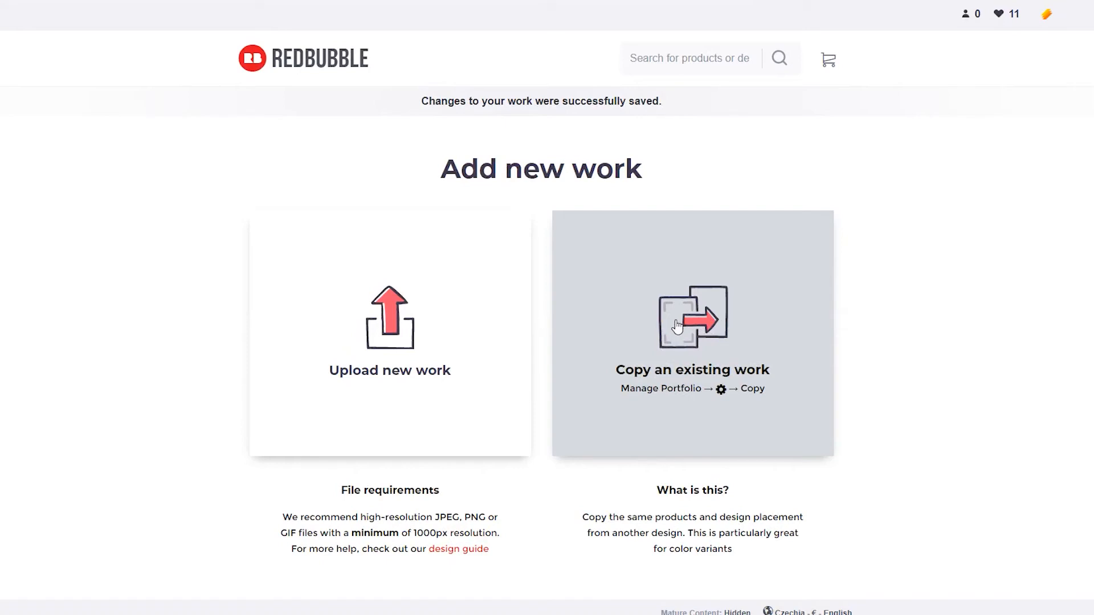
{"action": "left_click", "coordinate": [677, 326]}
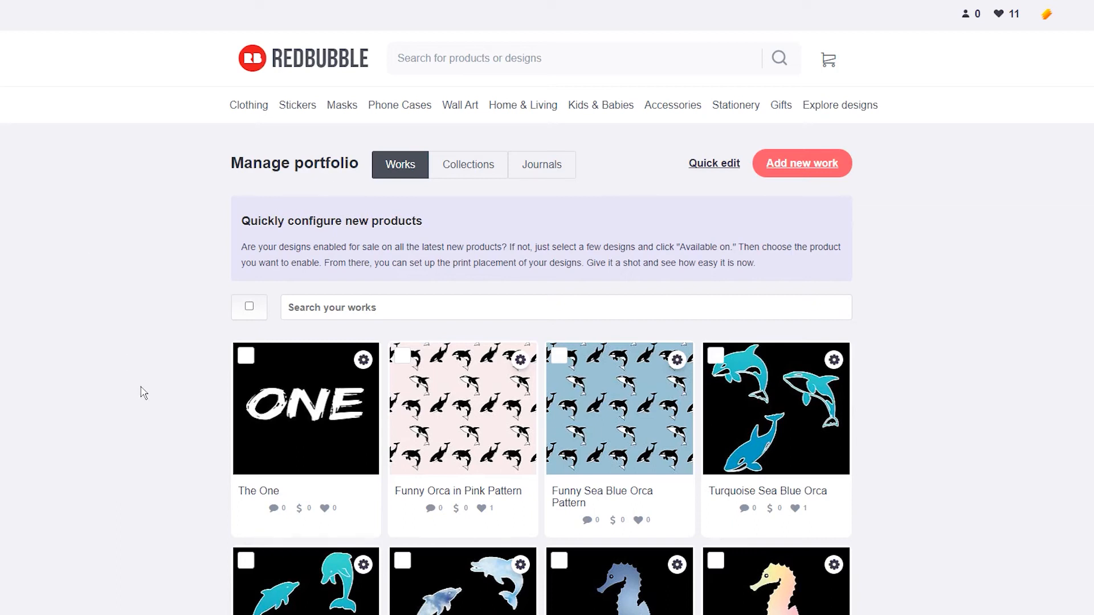
{"action": "left_click", "coordinate": [363, 361]}
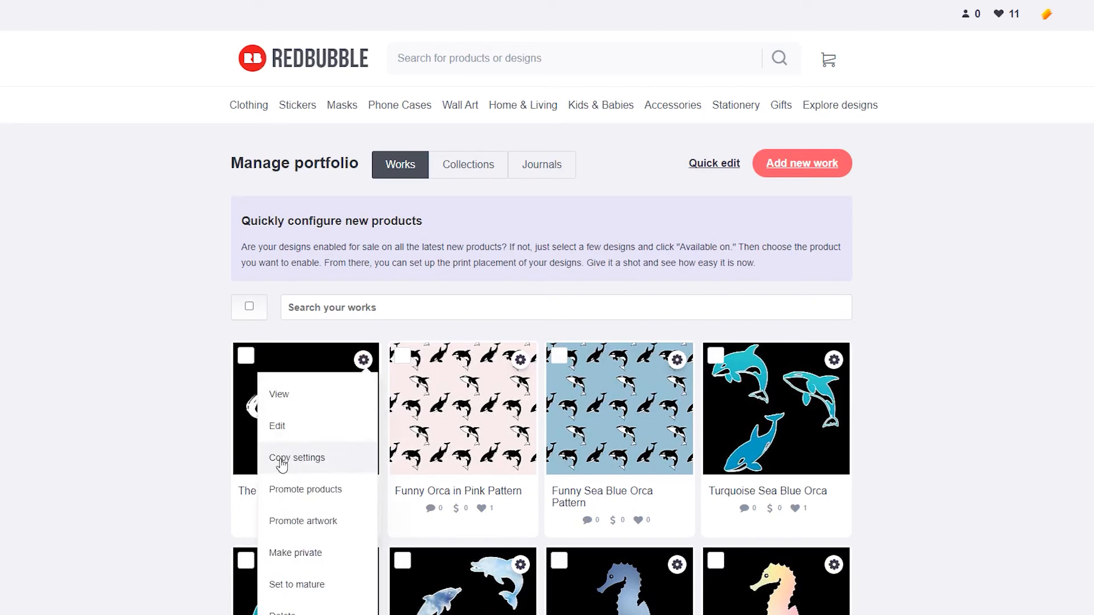
{"action": "left_click", "coordinate": [308, 459]}
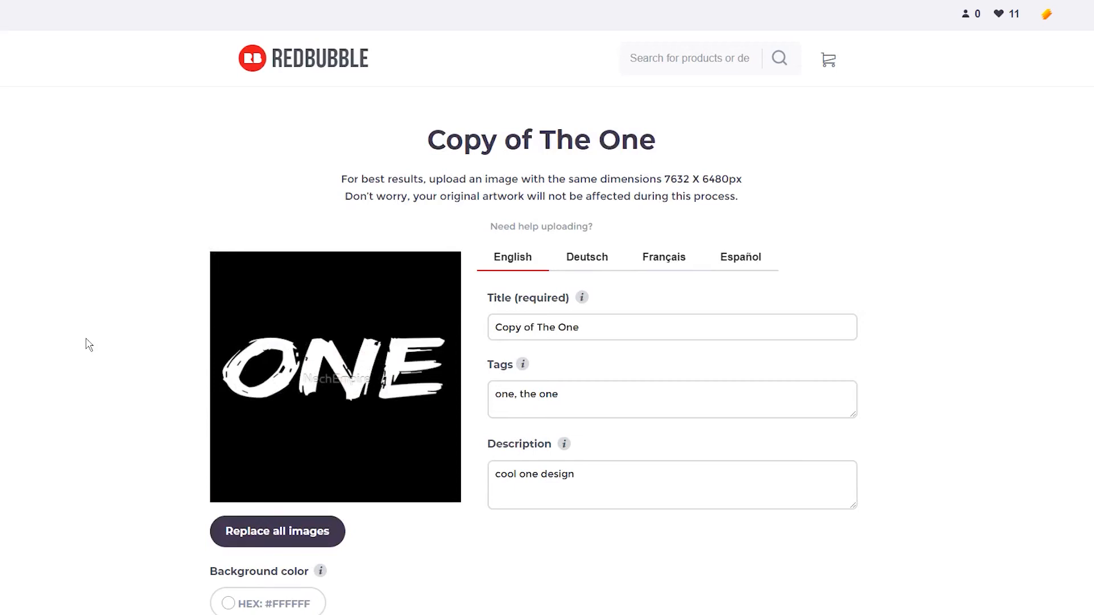
Replace all images in the copied work with the file "two black tee" and change the title to Two.
{"action": "left_click", "coordinate": [292, 534]}
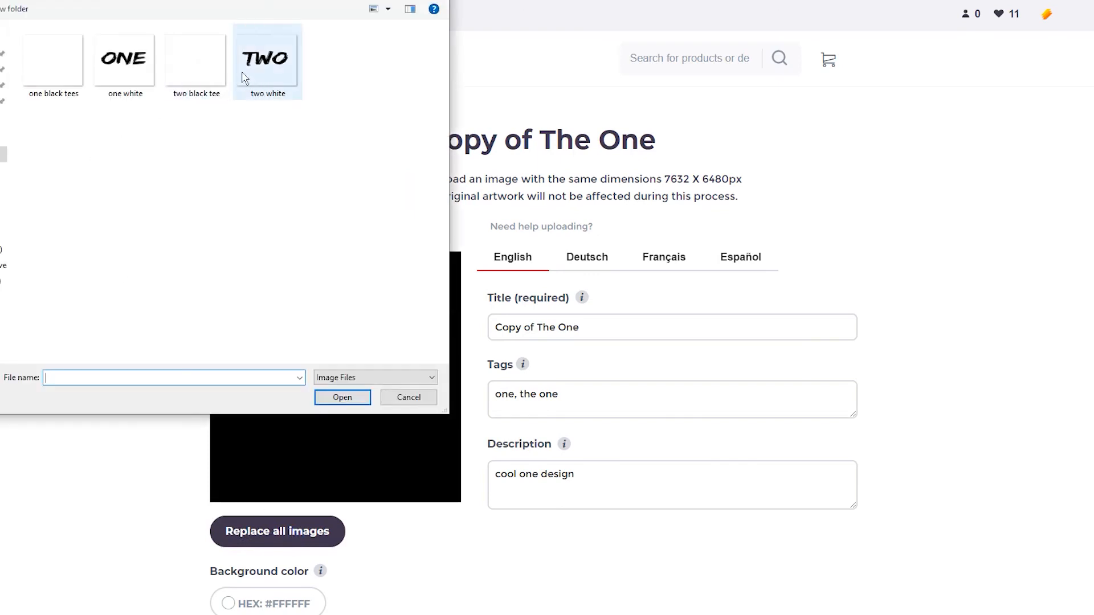
{"action": "double_click", "coordinate": [206, 78]}
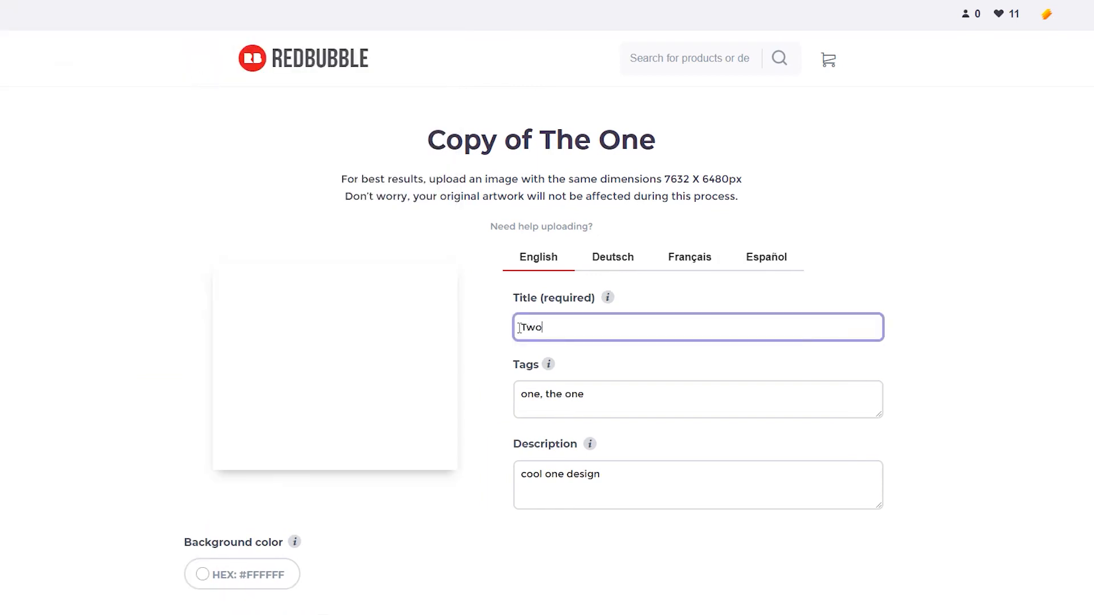
Check how the TWO design is placed across the product previews, from clothing through to home items.
{"action": "scroll", "coordinate": [97, 328], "scroll_direction": "down", "scroll_amount": 5}
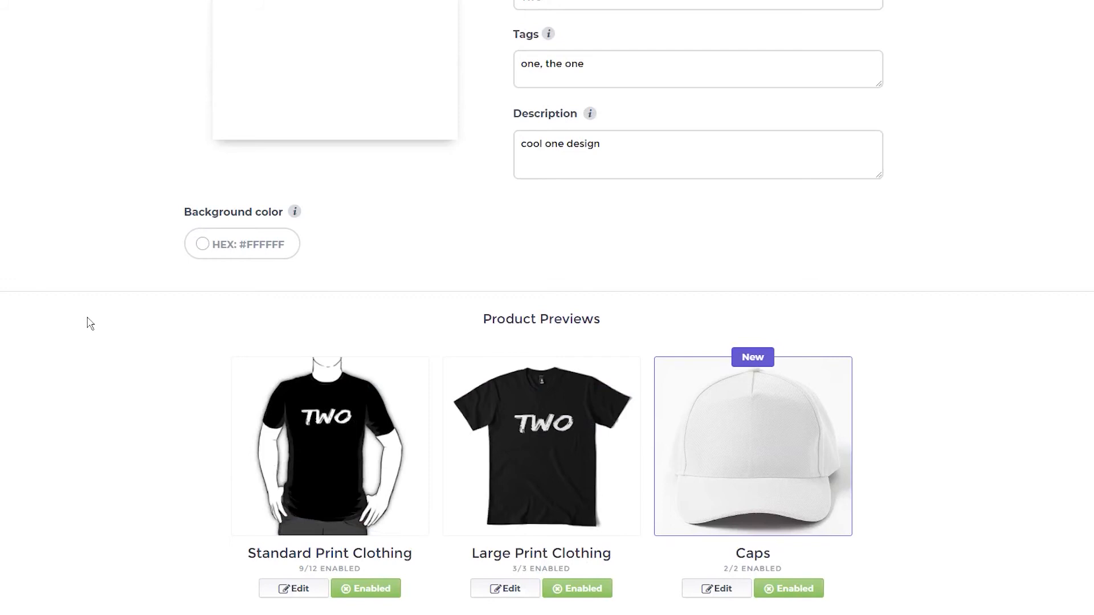
{"action": "scroll", "coordinate": [89, 323], "scroll_direction": "down", "scroll_amount": 3}
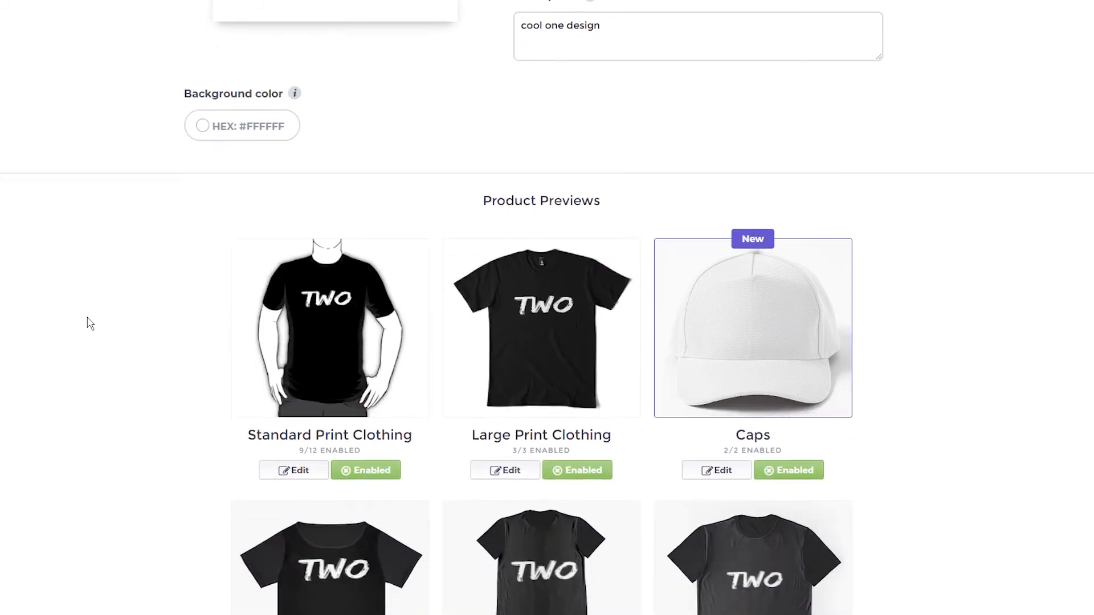
{"action": "scroll", "coordinate": [89, 323], "scroll_direction": "down", "scroll_amount": 3}
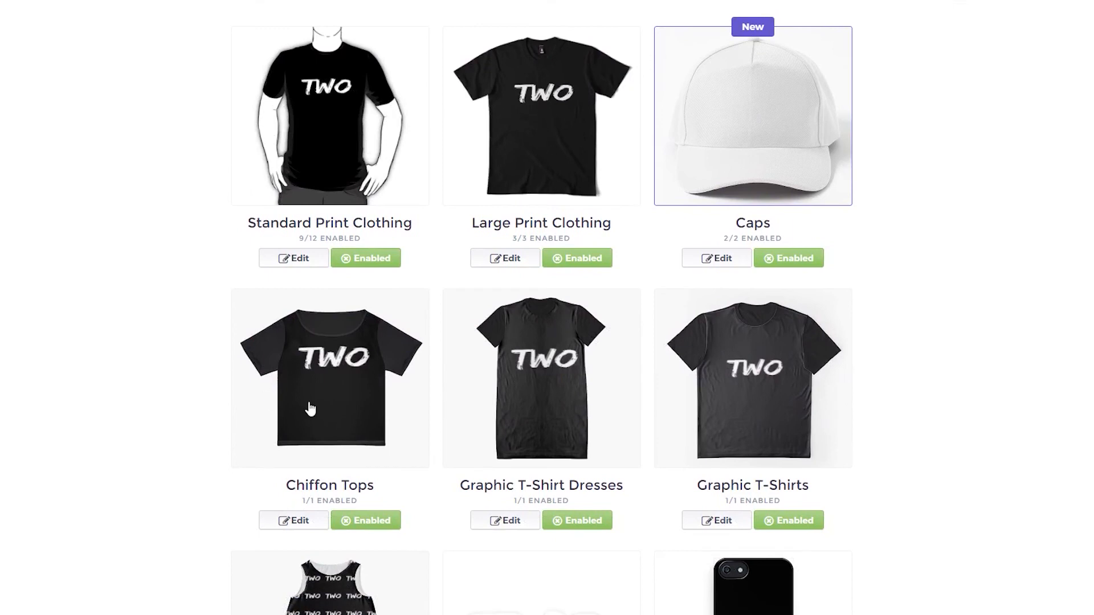
{"action": "scroll", "coordinate": [855, 392], "scroll_direction": "down", "scroll_amount": 6}
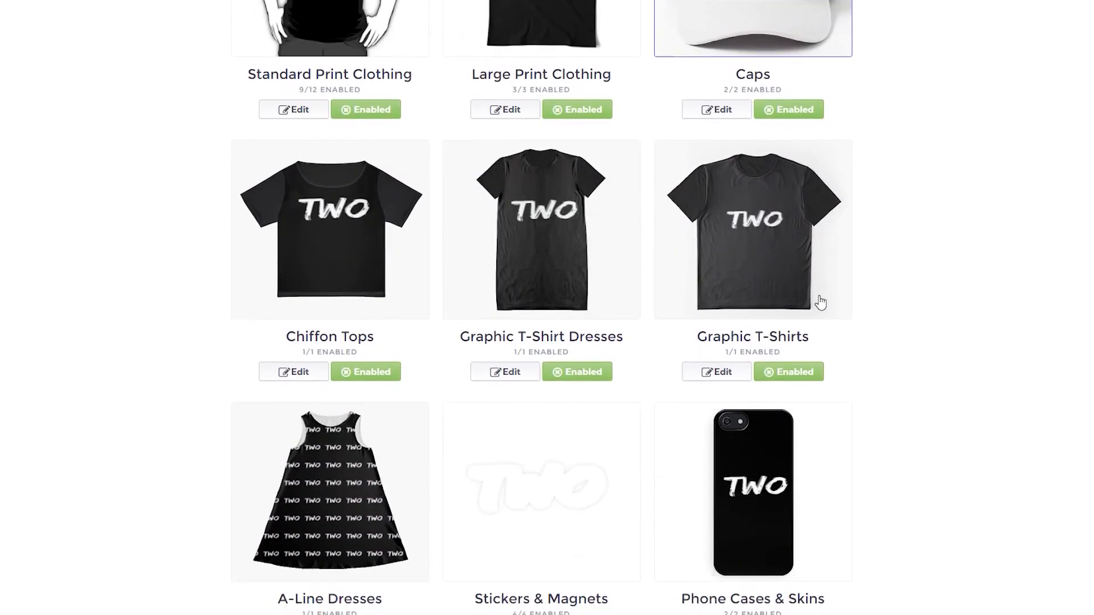
{"action": "scroll", "coordinate": [752, 293], "scroll_direction": "down", "scroll_amount": 3}
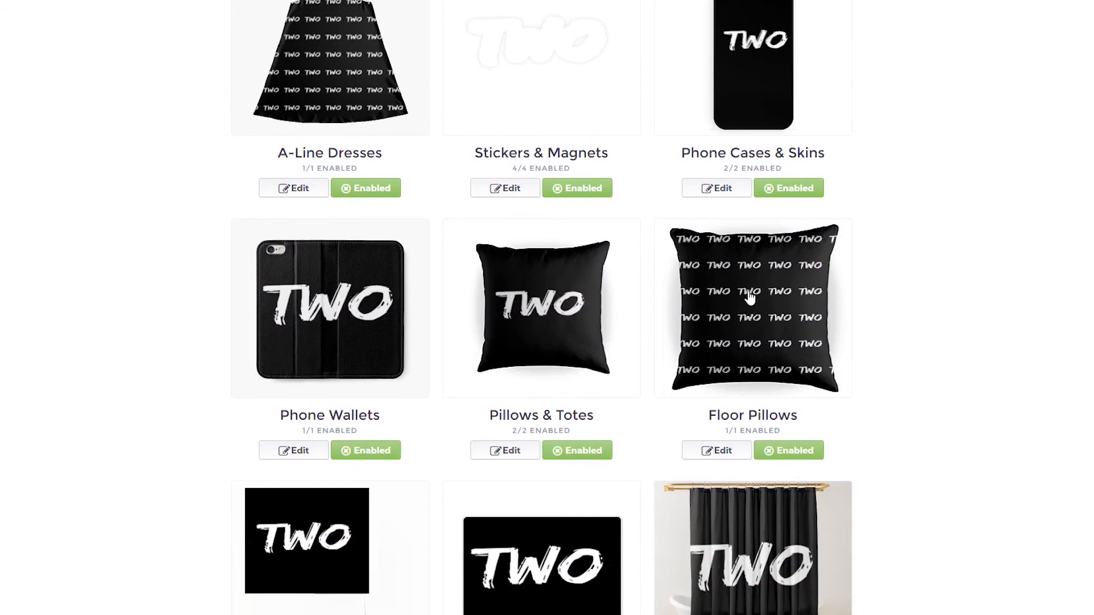
{"action": "scroll", "coordinate": [582, 473], "scroll_direction": "down", "scroll_amount": 20}
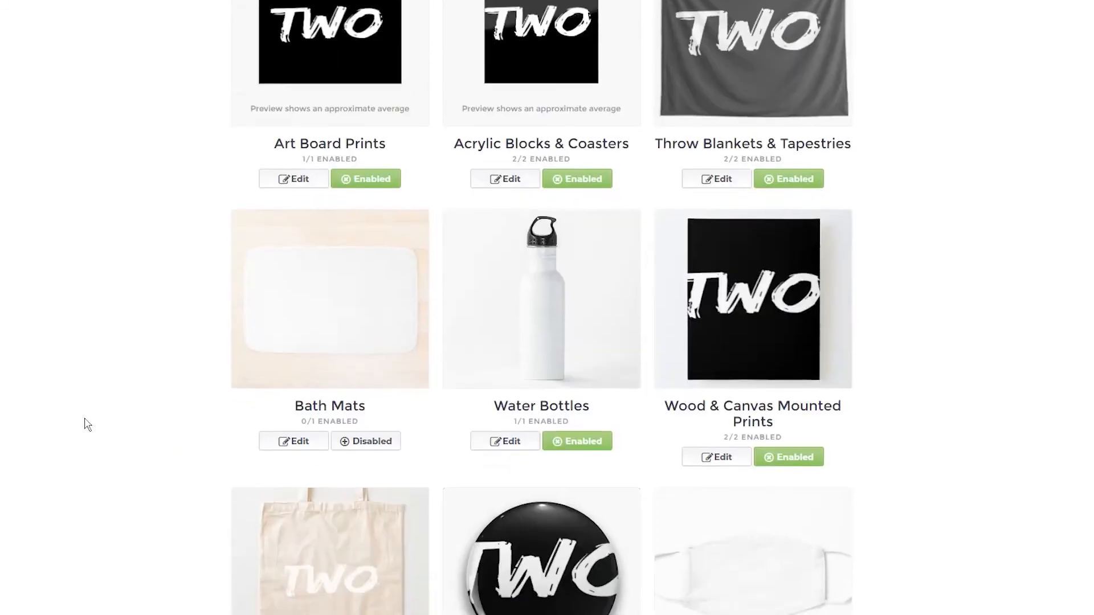
Keep Sticker as the copied work's default product and accept the right-to-sell declaration.
{"action": "scroll", "coordinate": [84, 423], "scroll_direction": "down", "scroll_amount": 20}
{"action": "scroll", "coordinate": [83, 423], "scroll_direction": "up", "scroll_amount": 3}
{"action": "scroll", "coordinate": [233, 280], "scroll_direction": "down", "scroll_amount": 2}
{"action": "left_click", "coordinate": [233, 269]}
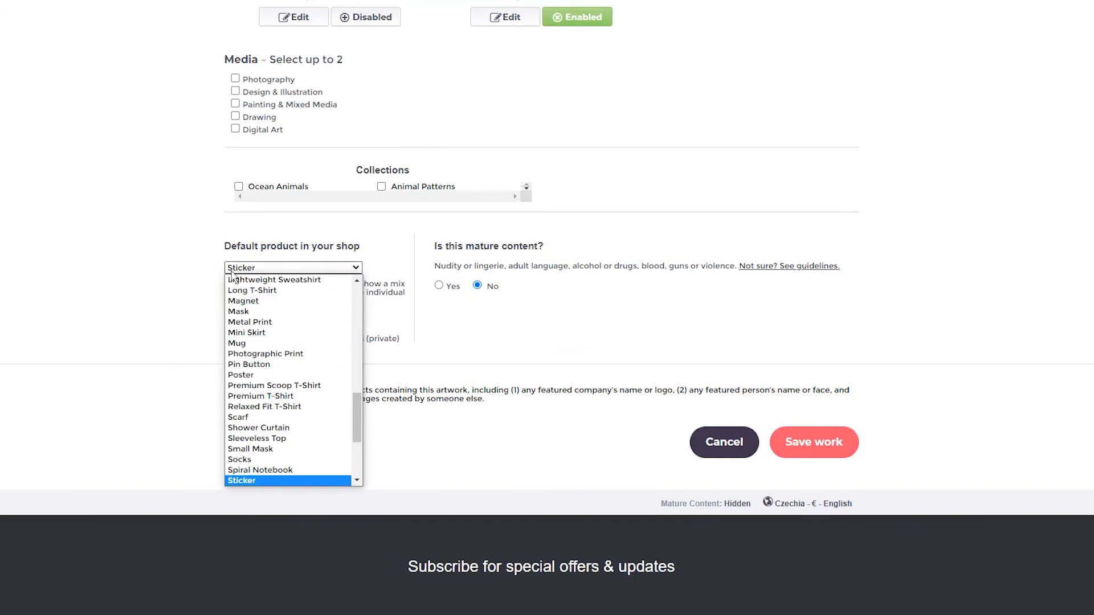
{"action": "left_click", "coordinate": [232, 269]}
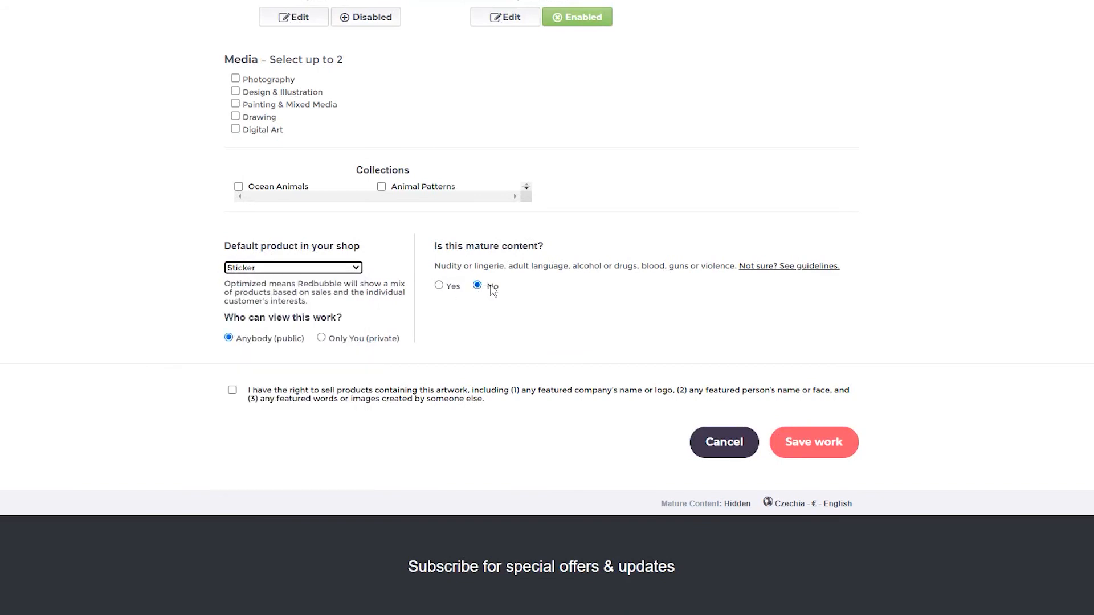
{"action": "left_click", "coordinate": [232, 391]}
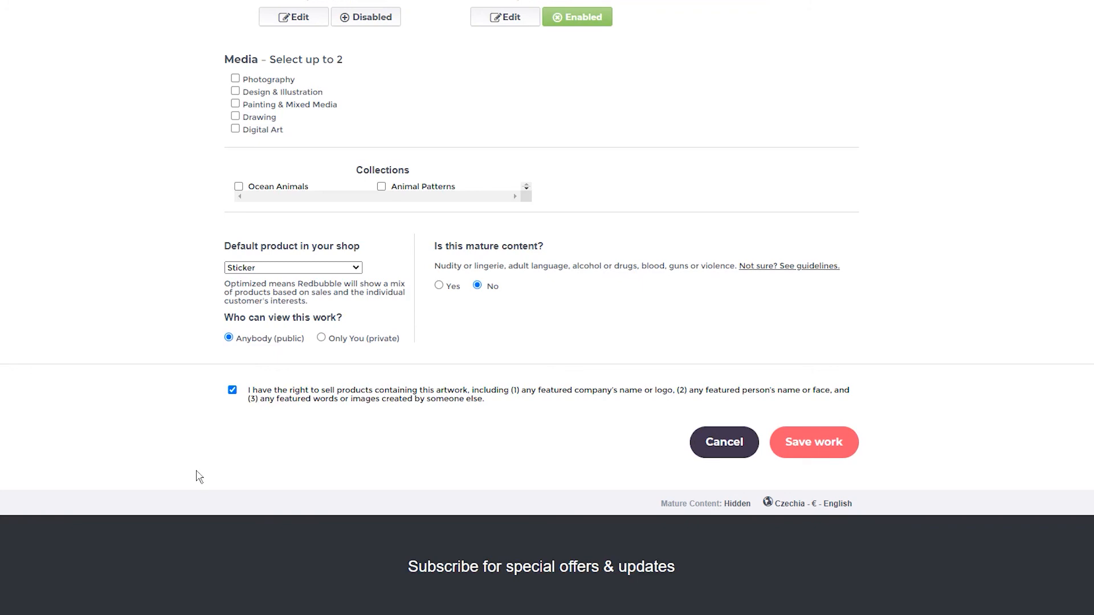
Review the copied work's product previews again, comparing the TWO design's scale and pattern on clothing, phone cases and pillows.
{"action": "scroll", "coordinate": [195, 450], "scroll_direction": "up", "scroll_amount": 15}
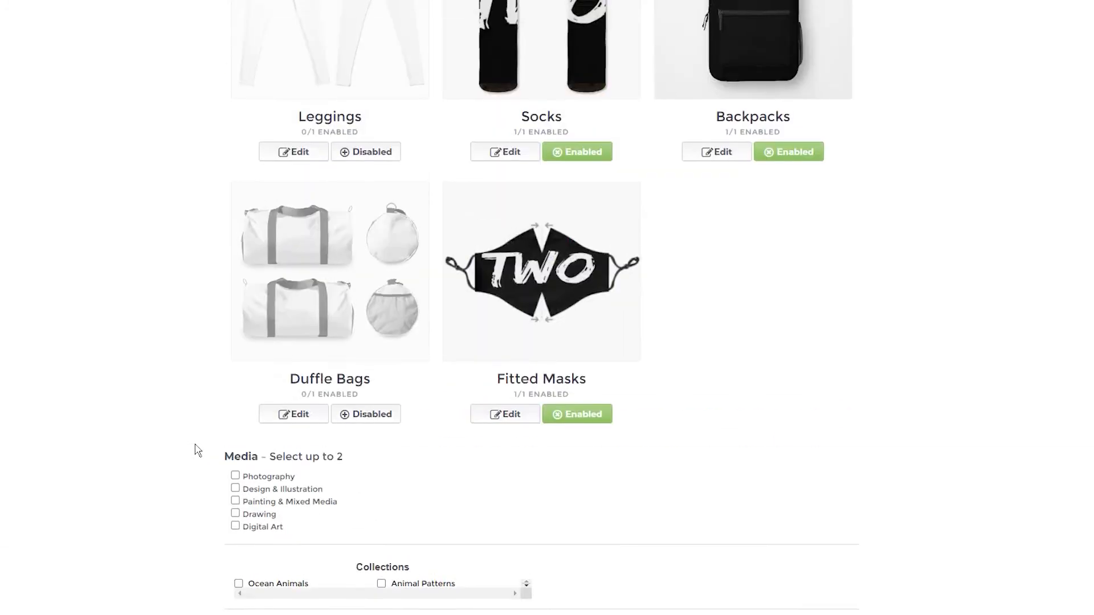
{"action": "scroll", "coordinate": [142, 395], "scroll_direction": "up", "scroll_amount": 20}
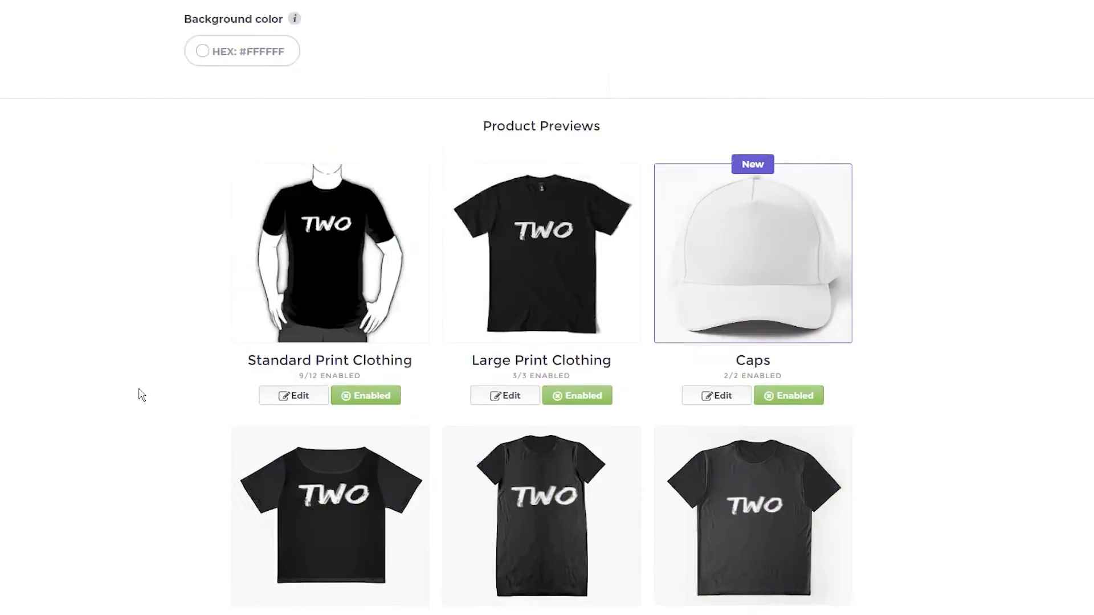
{"action": "scroll", "coordinate": [142, 395], "scroll_direction": "down", "scroll_amount": 3}
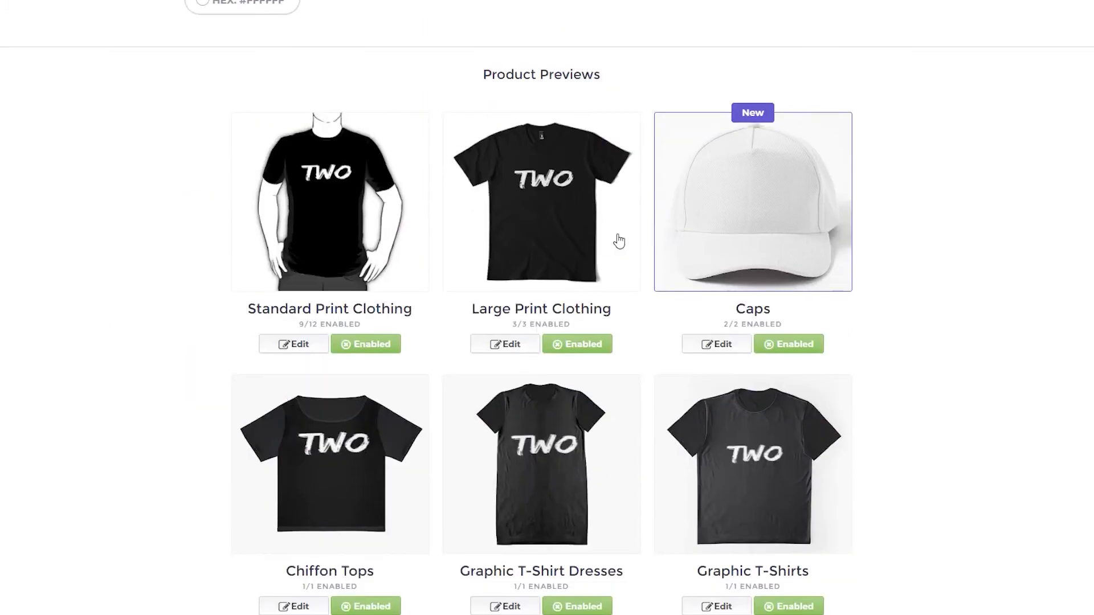
{"action": "scroll", "coordinate": [281, 415], "scroll_direction": "down", "scroll_amount": 2}
{"action": "scroll", "coordinate": [835, 349], "scroll_direction": "down", "scroll_amount": 5}
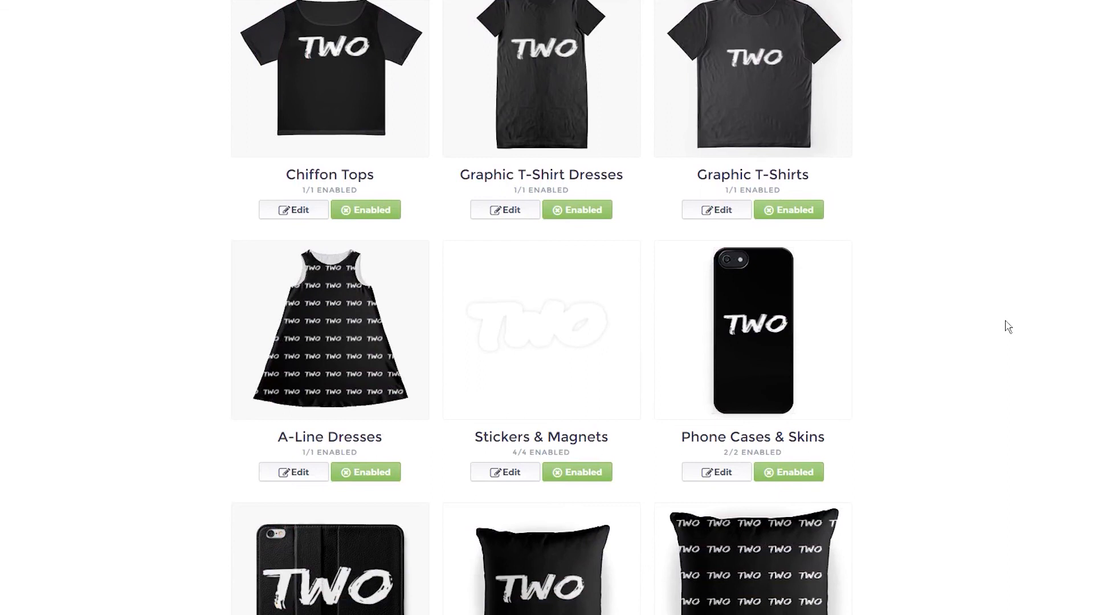
{"action": "scroll", "coordinate": [1007, 326], "scroll_direction": "down", "scroll_amount": 4}
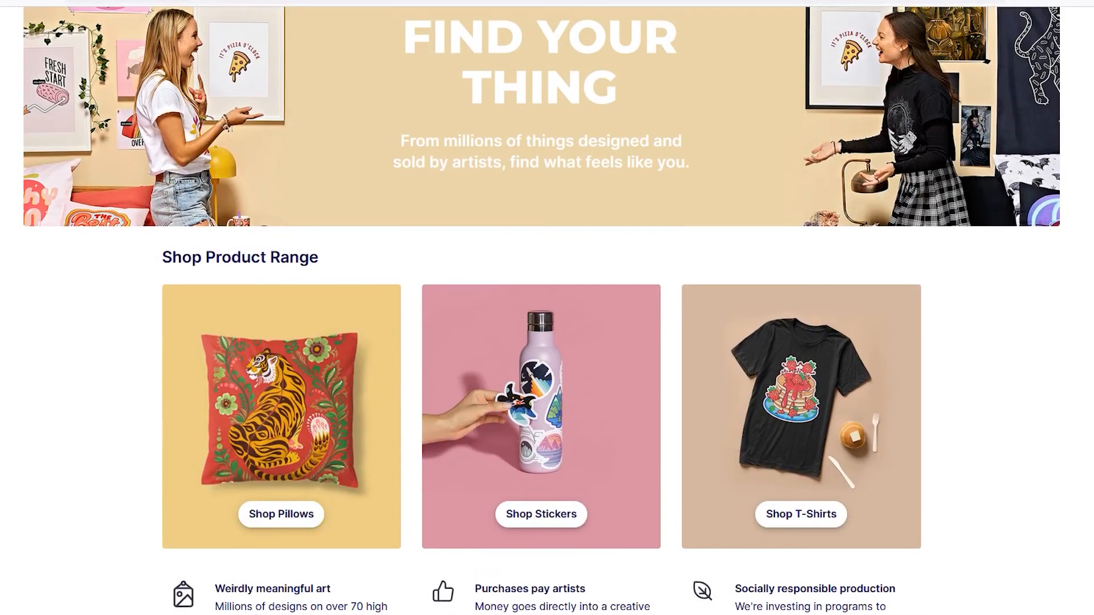
{"action": "scroll", "coordinate": [542, 312], "scroll_direction": "down", "scroll_amount": 3}
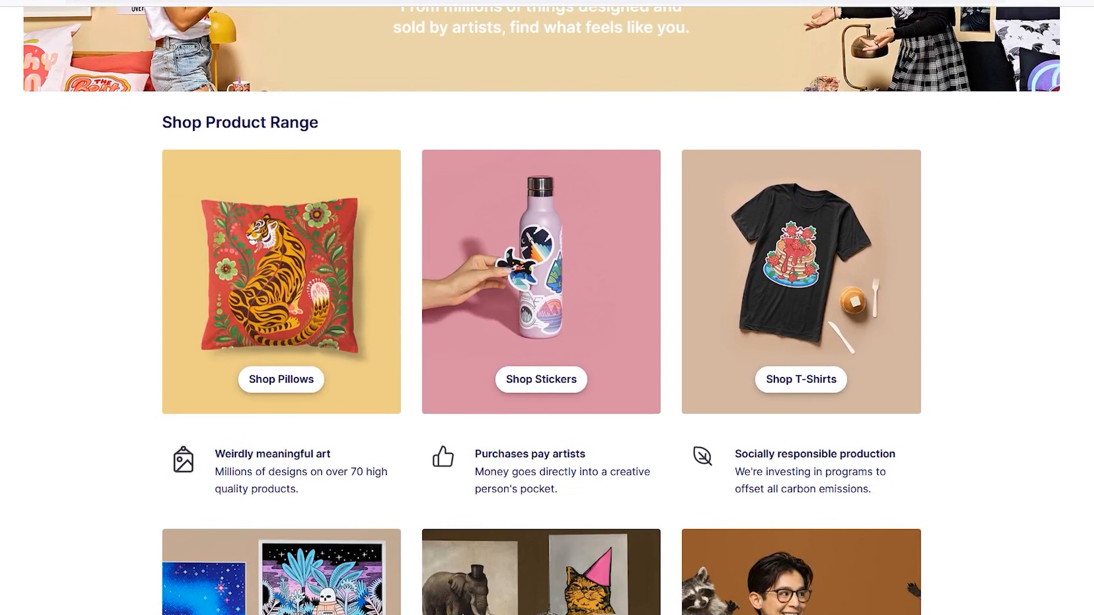
{"action": "scroll", "coordinate": [541, 311], "scroll_direction": "down", "scroll_amount": 1}
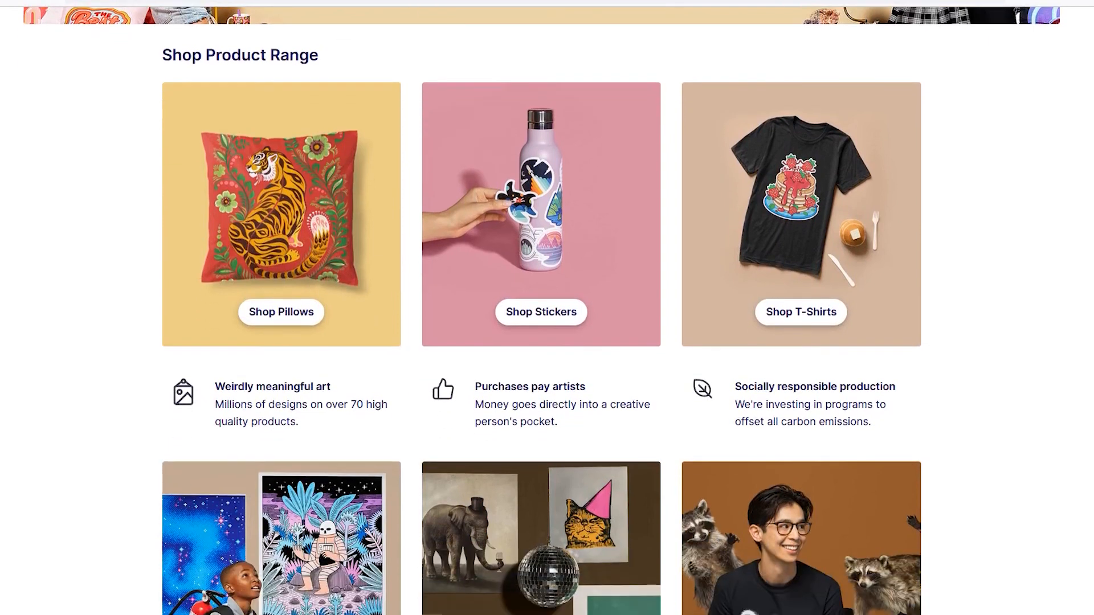
{"action": "scroll", "coordinate": [542, 311], "scroll_direction": "down", "scroll_amount": 4}
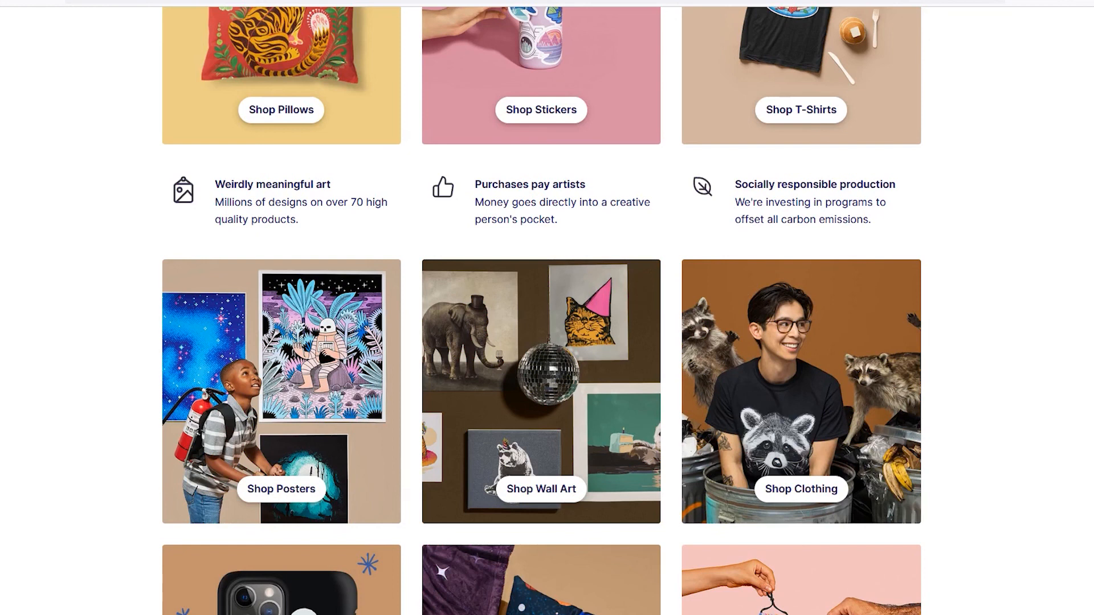
{"action": "scroll", "coordinate": [542, 312], "scroll_direction": "down", "scroll_amount": 3}
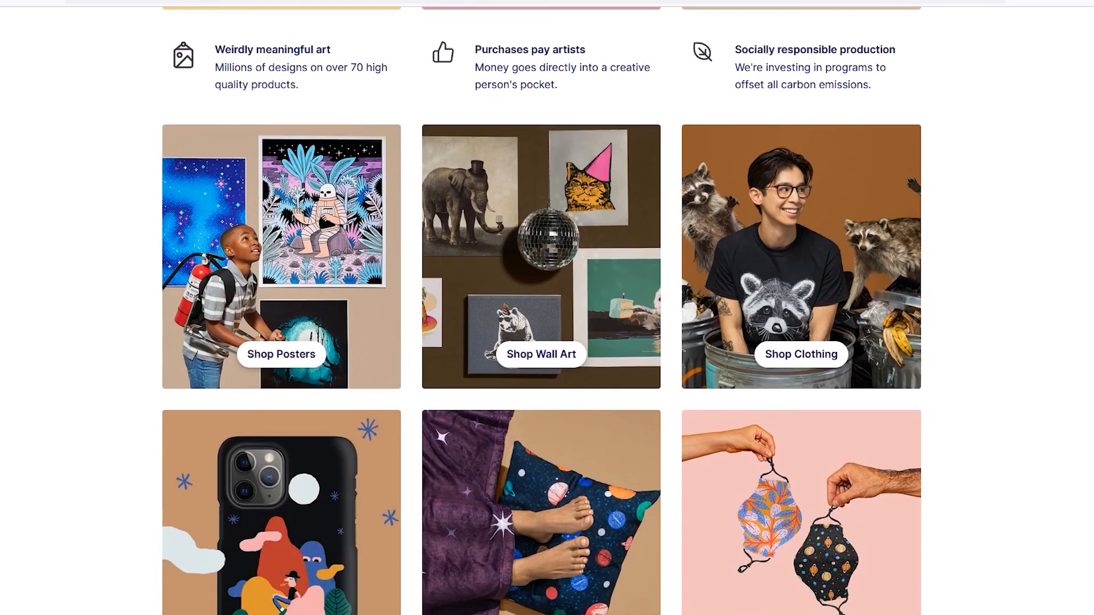